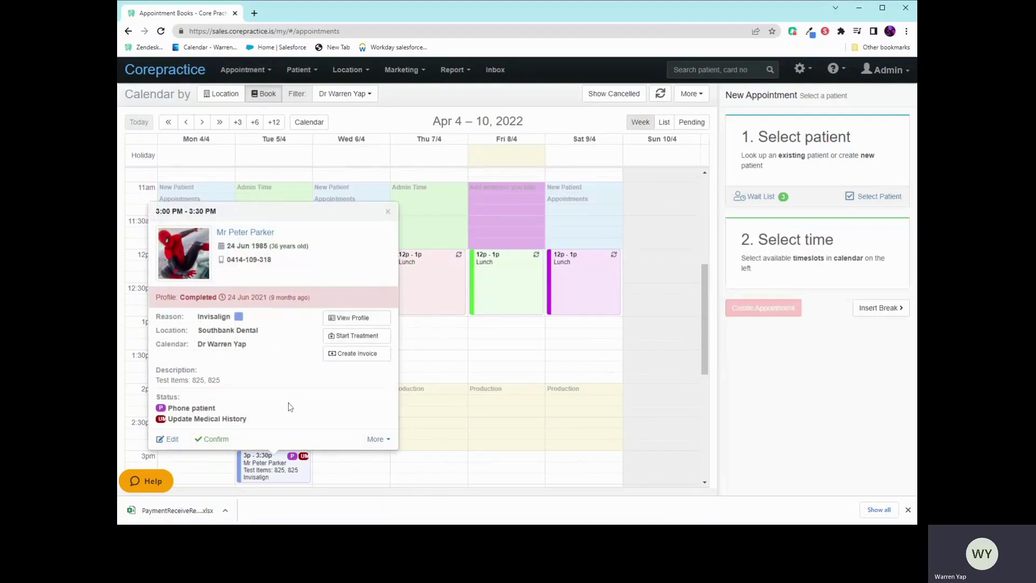
Open Peter Parker's 3:00–3:30 PM appointment and bring up its extra actions list.
{"action": "left_click", "coordinate": [364, 445]}
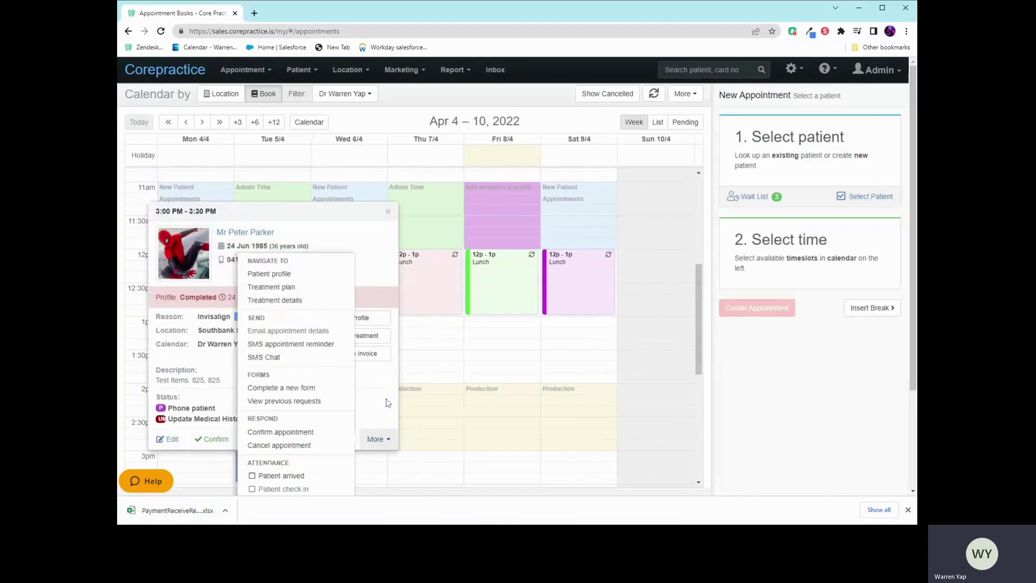
{"action": "scroll", "coordinate": [386, 403], "scroll_direction": "down", "scroll_amount": 2}
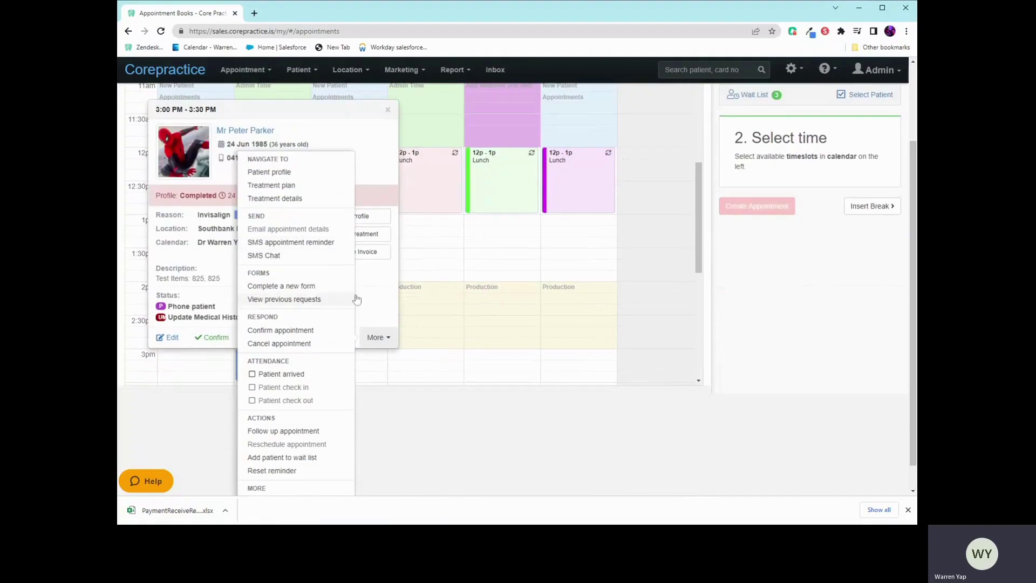
{"action": "left_click", "coordinate": [409, 241]}
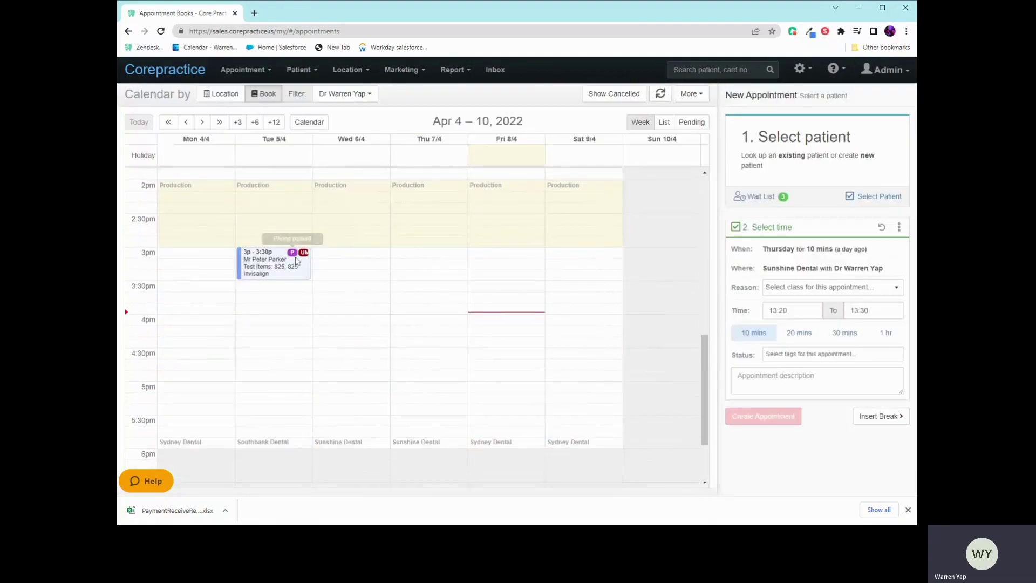
{"action": "left_click", "coordinate": [297, 260]}
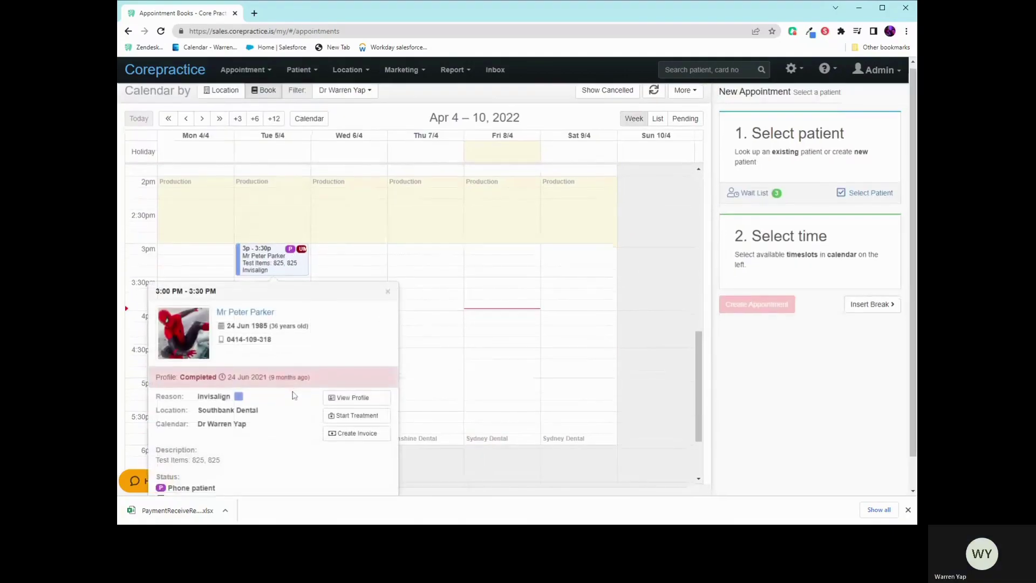
{"action": "scroll", "coordinate": [340, 453], "scroll_direction": "down", "scroll_amount": 1}
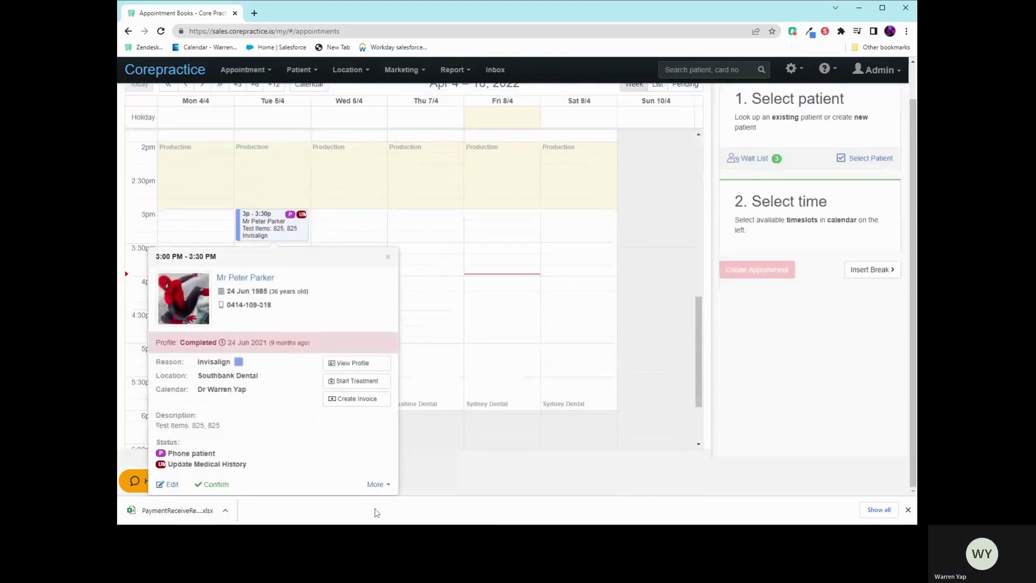
{"action": "left_click", "coordinate": [375, 485]}
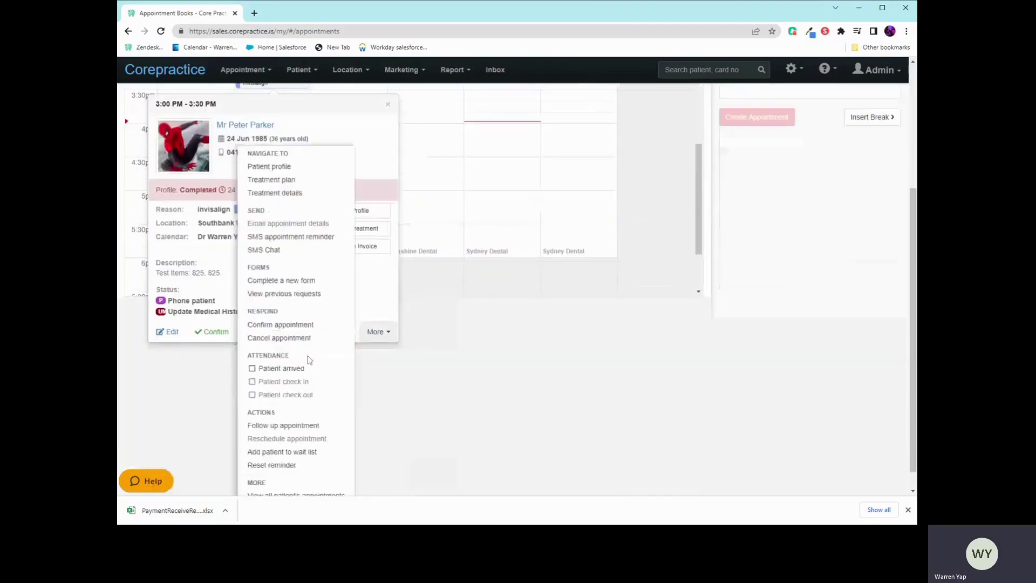
Start a new form for Peter Parker and print the New Patient Medical History Form.
{"action": "left_click", "coordinate": [281, 280]}
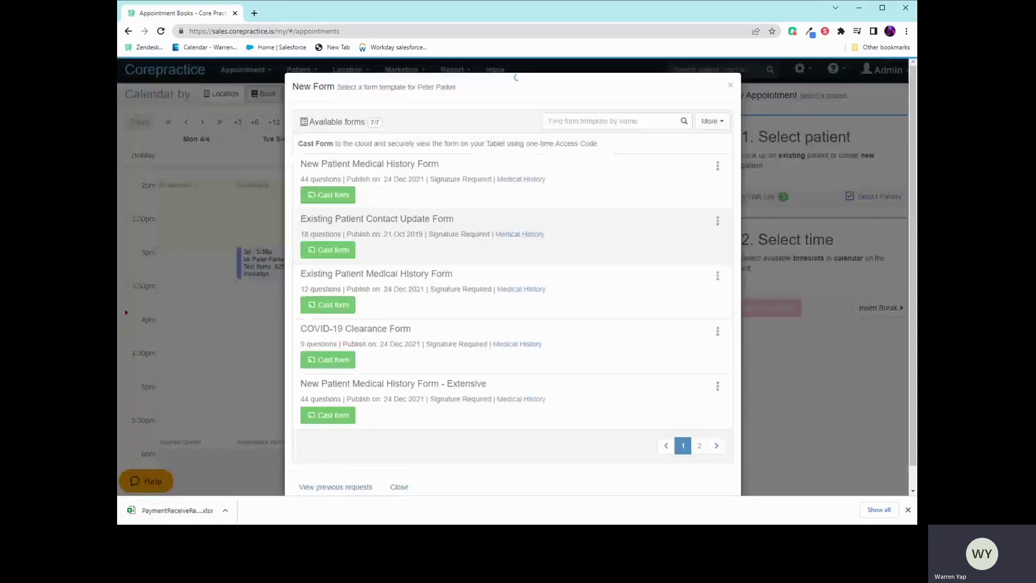
{"action": "left_click", "coordinate": [717, 167]}
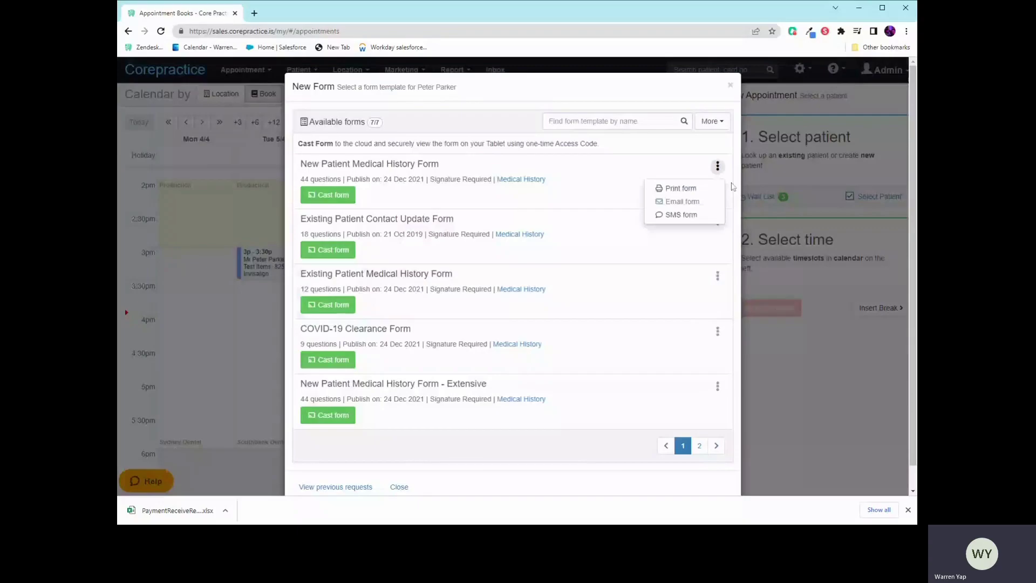
{"action": "left_click", "coordinate": [694, 192]}
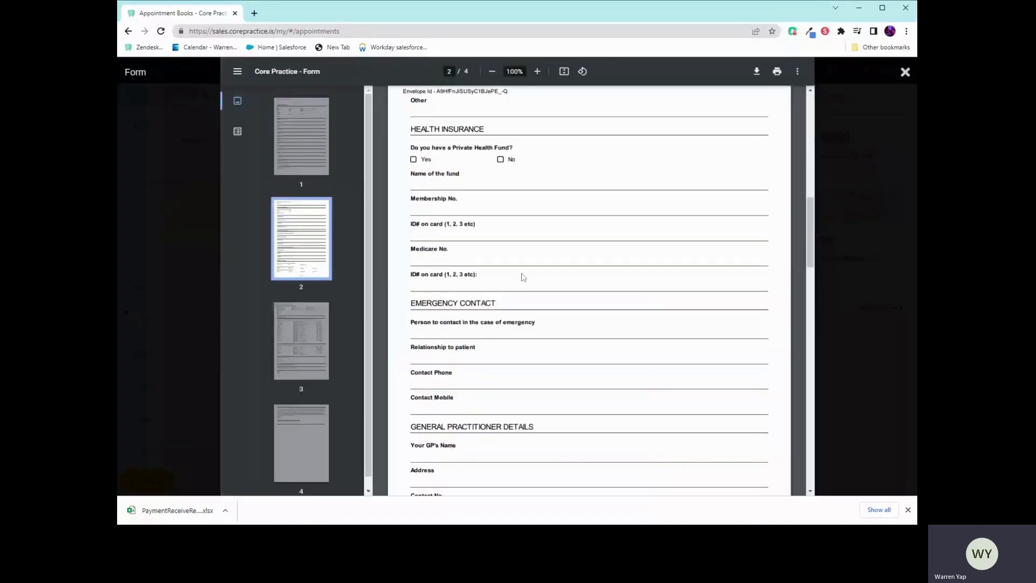
{"action": "scroll", "coordinate": [522, 277], "scroll_direction": "down", "scroll_amount": 5}
{"action": "scroll", "coordinate": [527, 276], "scroll_direction": "down", "scroll_amount": 2}
{"action": "scroll", "coordinate": [566, 274], "scroll_direction": "up", "scroll_amount": 3}
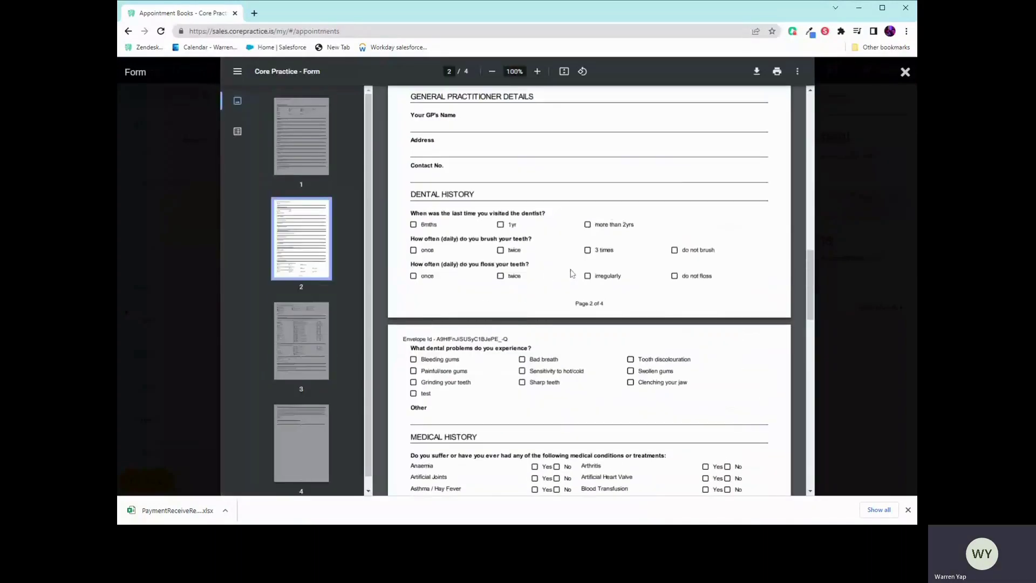
{"action": "scroll", "coordinate": [571, 273], "scroll_direction": "down", "scroll_amount": 3}
{"action": "scroll", "coordinate": [566, 324], "scroll_direction": "up", "scroll_amount": 3}
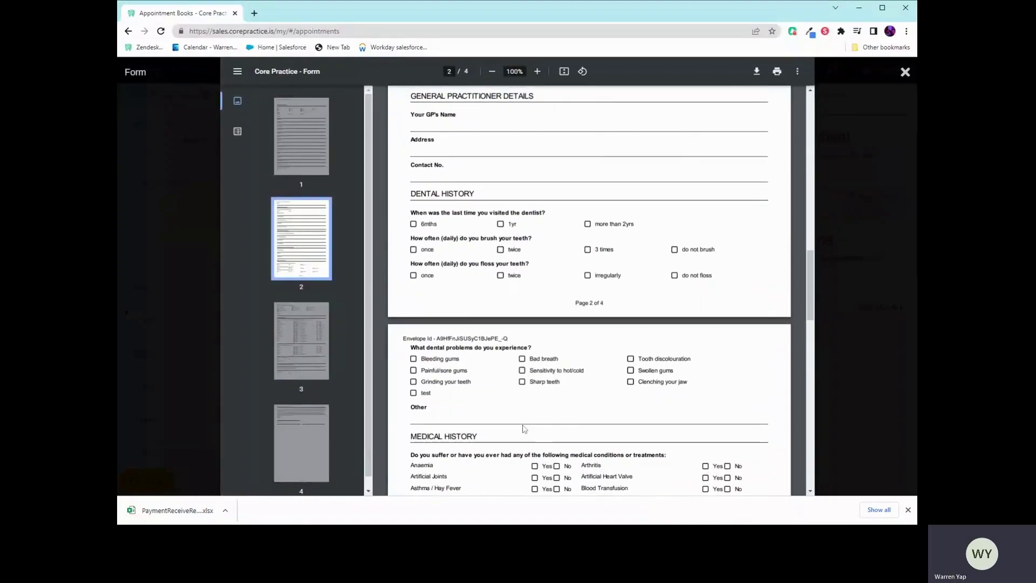
{"action": "scroll", "coordinate": [524, 438], "scroll_direction": "down", "scroll_amount": 3}
{"action": "scroll", "coordinate": [524, 437], "scroll_direction": "down", "scroll_amount": 1}
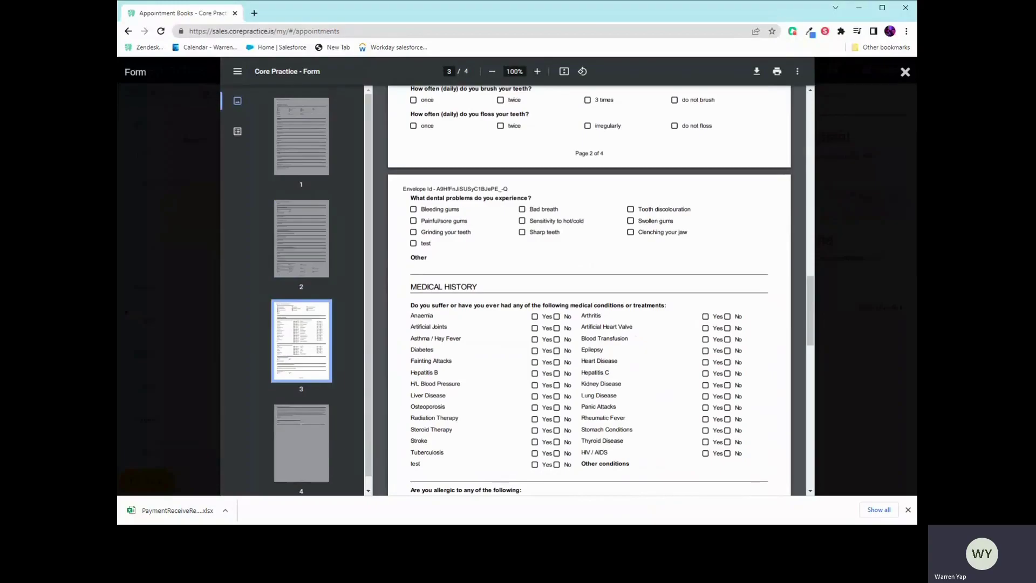
{"action": "scroll", "coordinate": [590, 292], "scroll_direction": "down", "scroll_amount": 2}
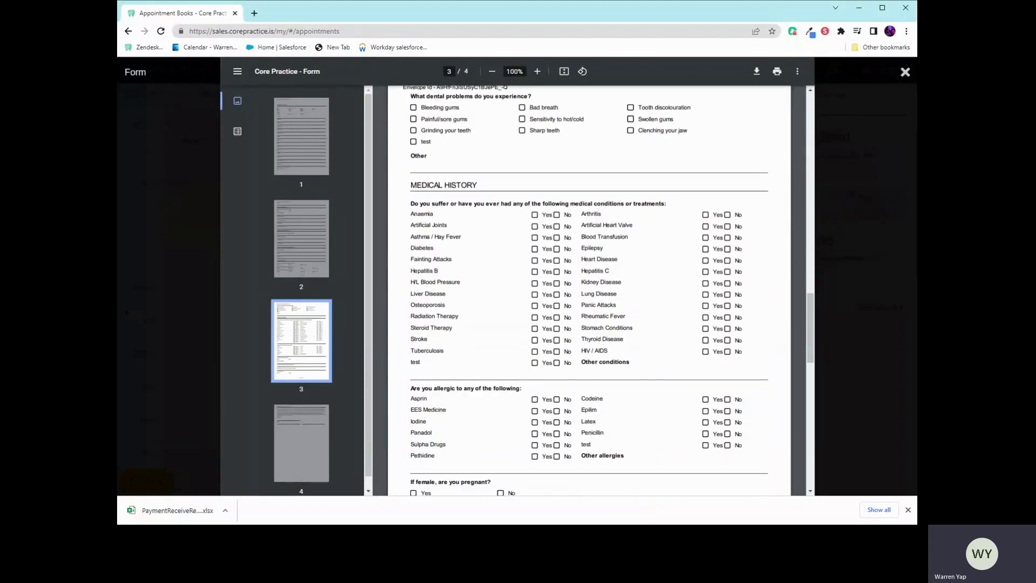
{"action": "scroll", "coordinate": [589, 291], "scroll_direction": "down", "scroll_amount": 2}
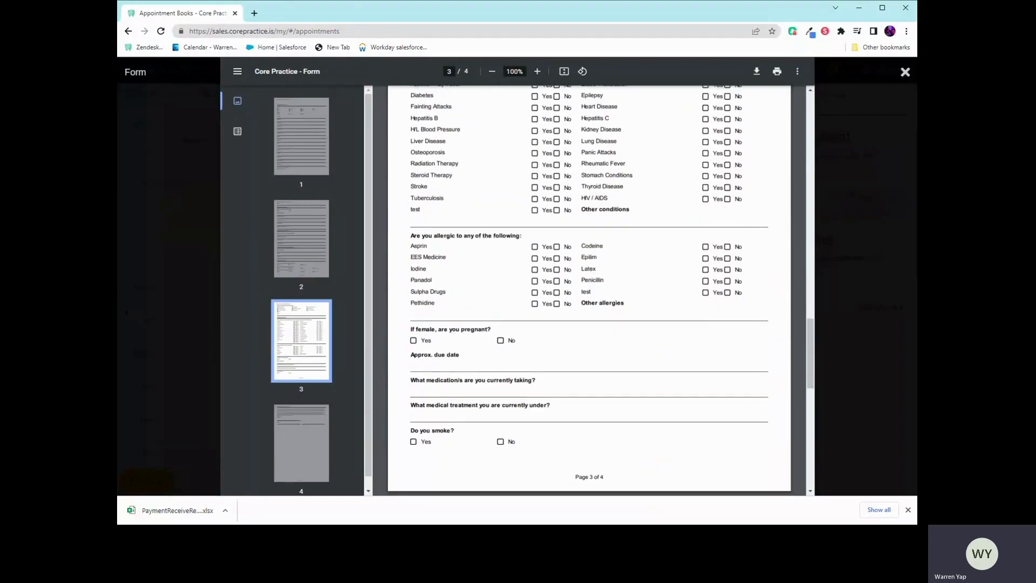
{"action": "scroll", "coordinate": [589, 291], "scroll_direction": "up", "scroll_amount": 2}
{"action": "scroll", "coordinate": [590, 292], "scroll_direction": "up", "scroll_amount": 2}
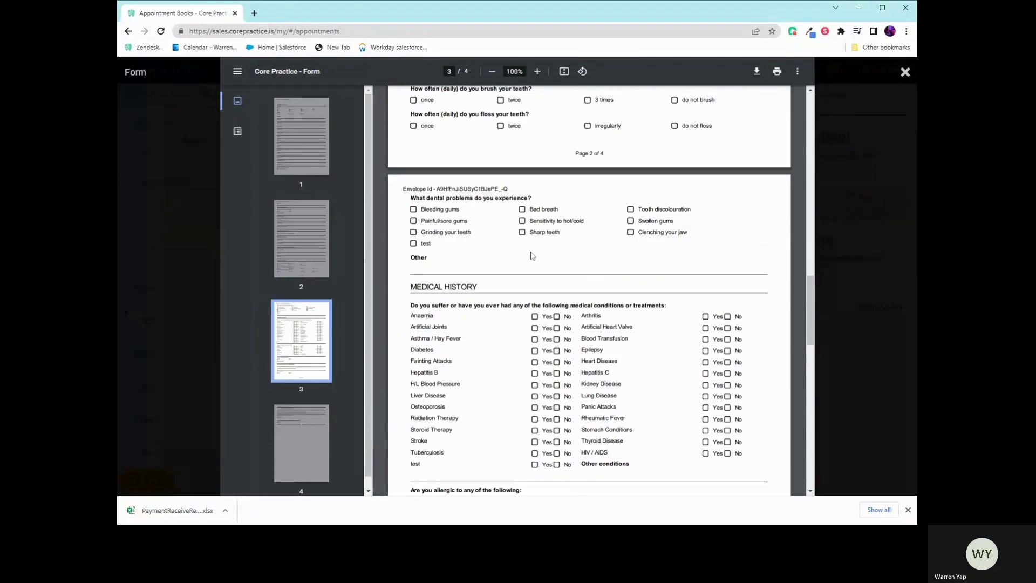
{"action": "scroll", "coordinate": [534, 340], "scroll_direction": "down", "scroll_amount": 2}
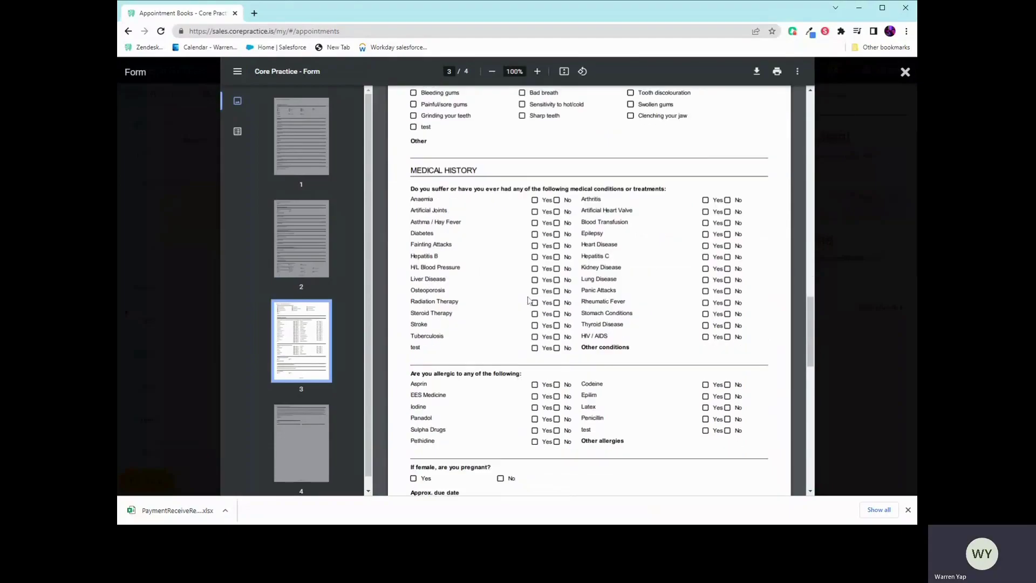
{"action": "scroll", "coordinate": [530, 316], "scroll_direction": "down", "scroll_amount": 2}
{"action": "scroll", "coordinate": [534, 303], "scroll_direction": "up", "scroll_amount": 2}
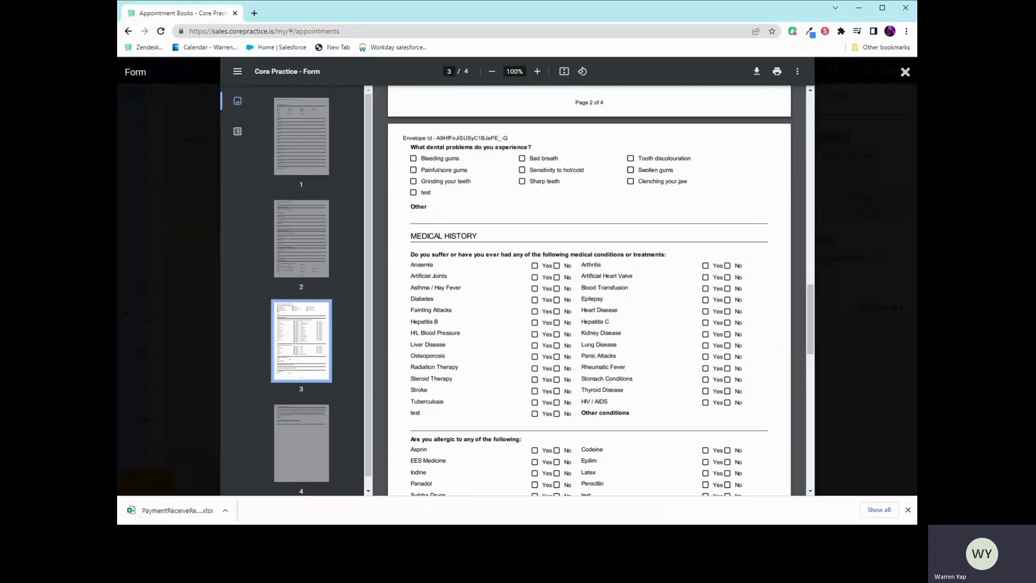
{"action": "scroll", "coordinate": [504, 317], "scroll_direction": "down", "scroll_amount": 2}
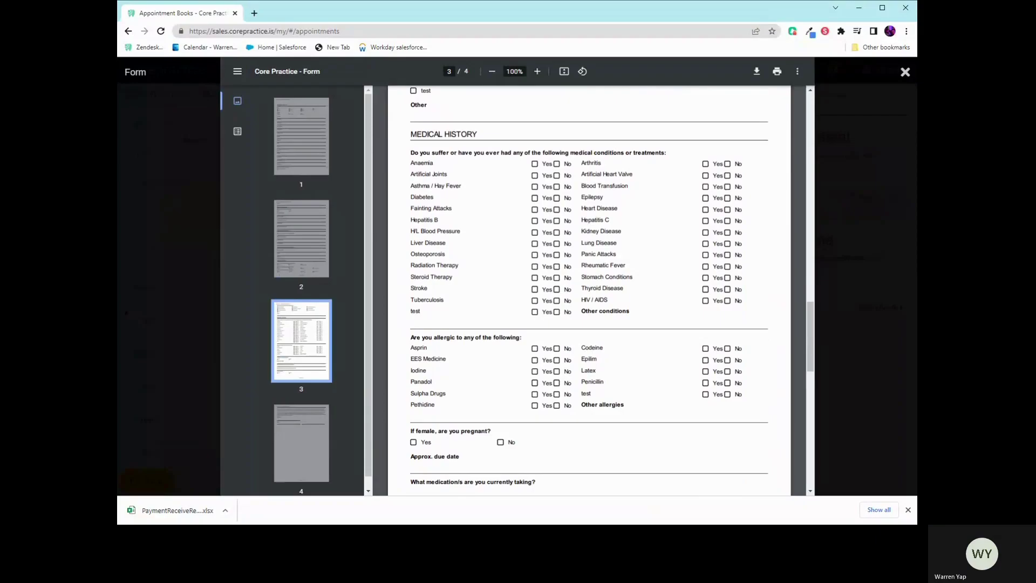
Close the printed form and form history, then go to Site administration's Allergy Management.
{"action": "left_click", "coordinate": [905, 81]}
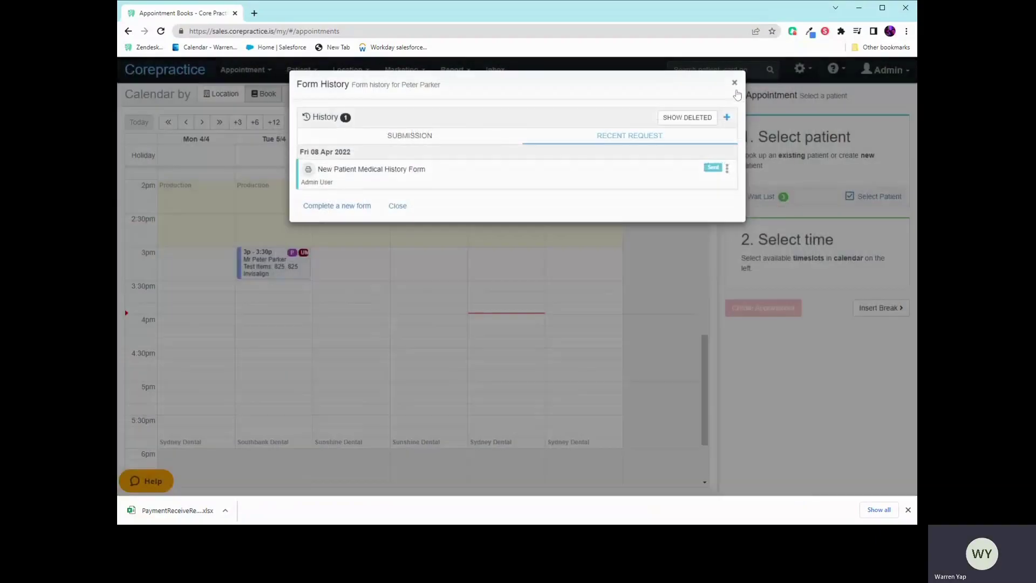
{"action": "left_click", "coordinate": [734, 83]}
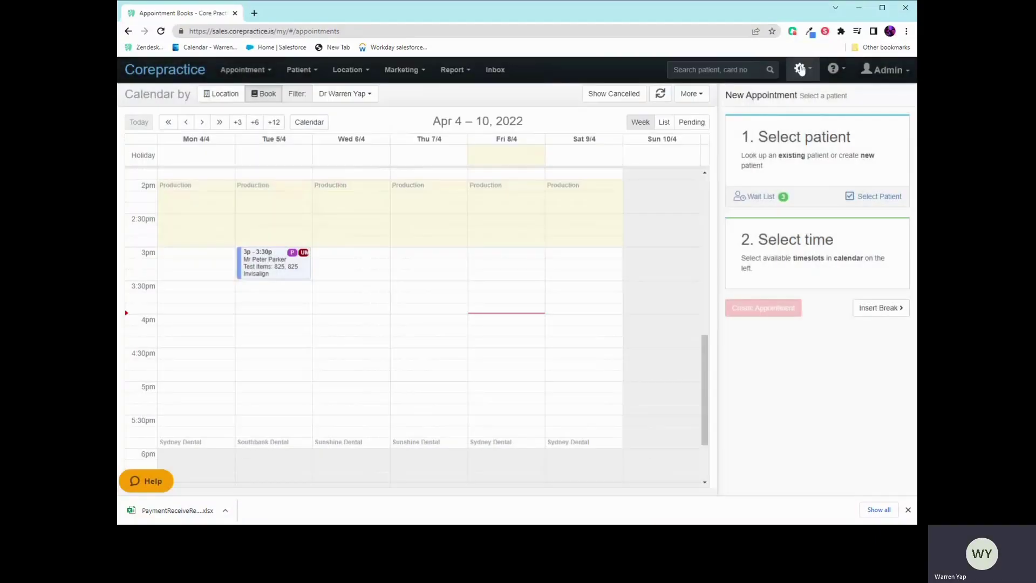
{"action": "left_click", "coordinate": [800, 69]}
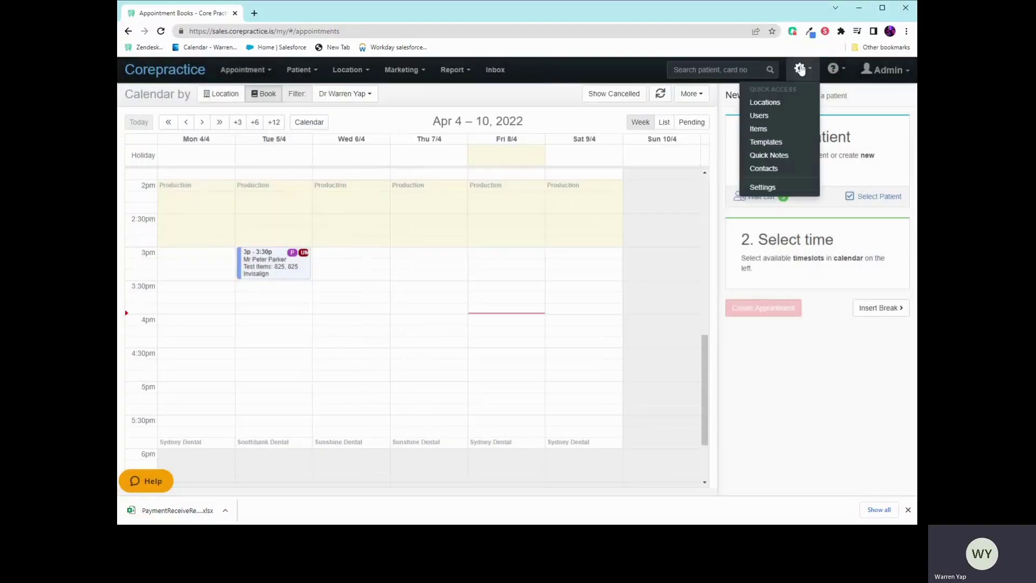
{"action": "left_click", "coordinate": [773, 189]}
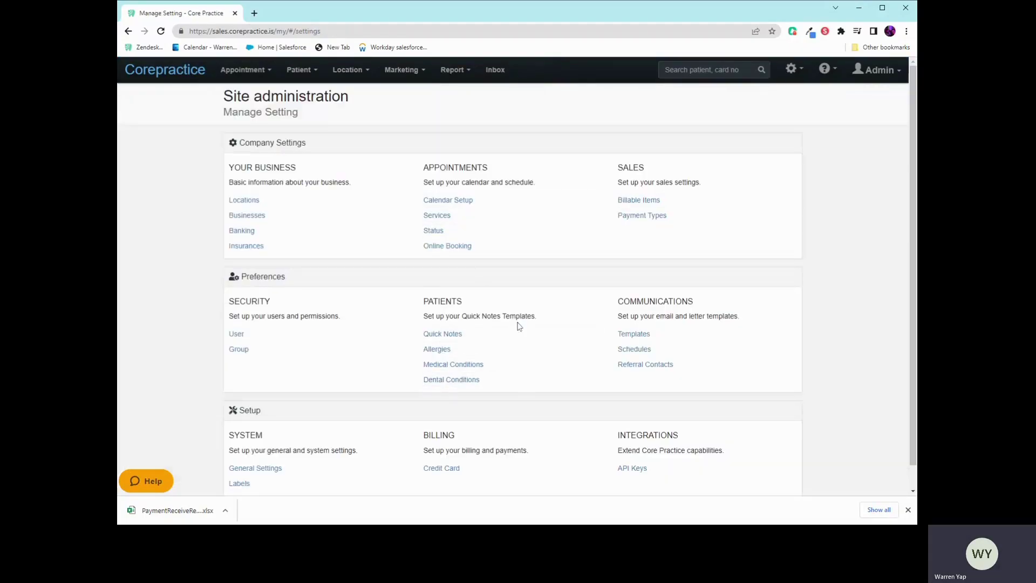
{"action": "scroll", "coordinate": [415, 324], "scroll_direction": "down", "scroll_amount": 1}
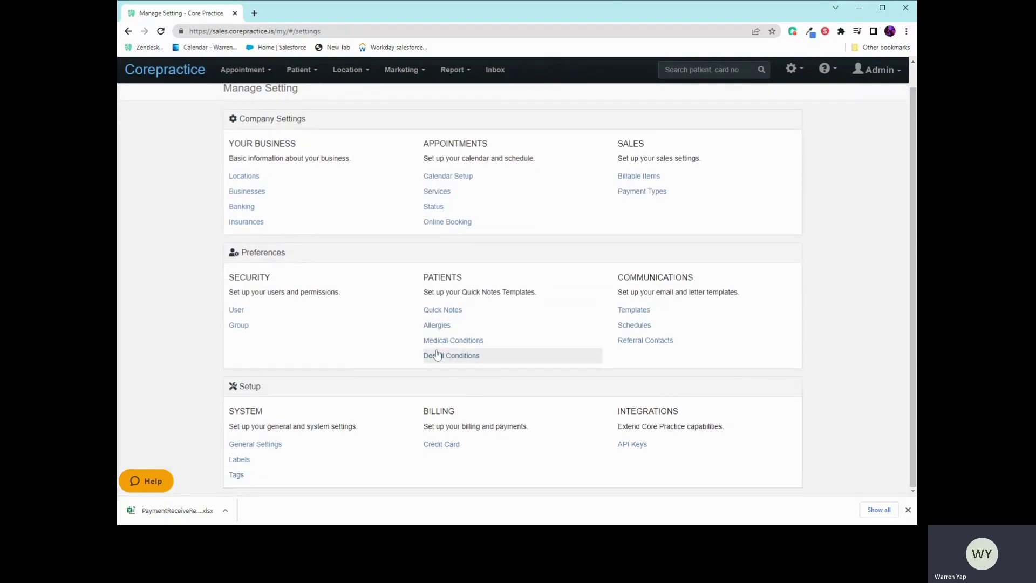
{"action": "left_click", "coordinate": [437, 327]}
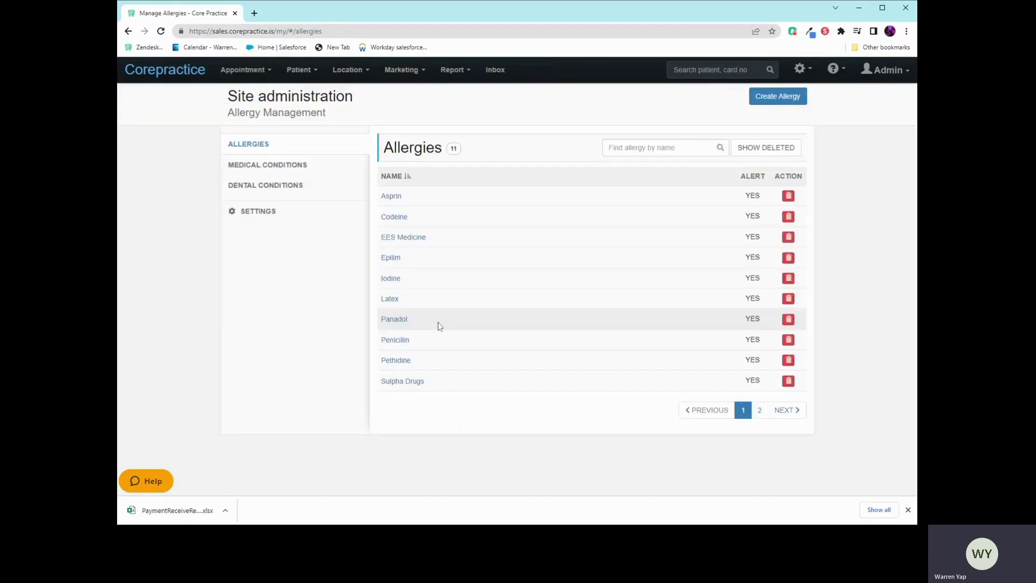
Delete the Sulpha Drugs and test allergies, leaving 9, and start a new allergy.
{"action": "left_click", "coordinate": [789, 381]}
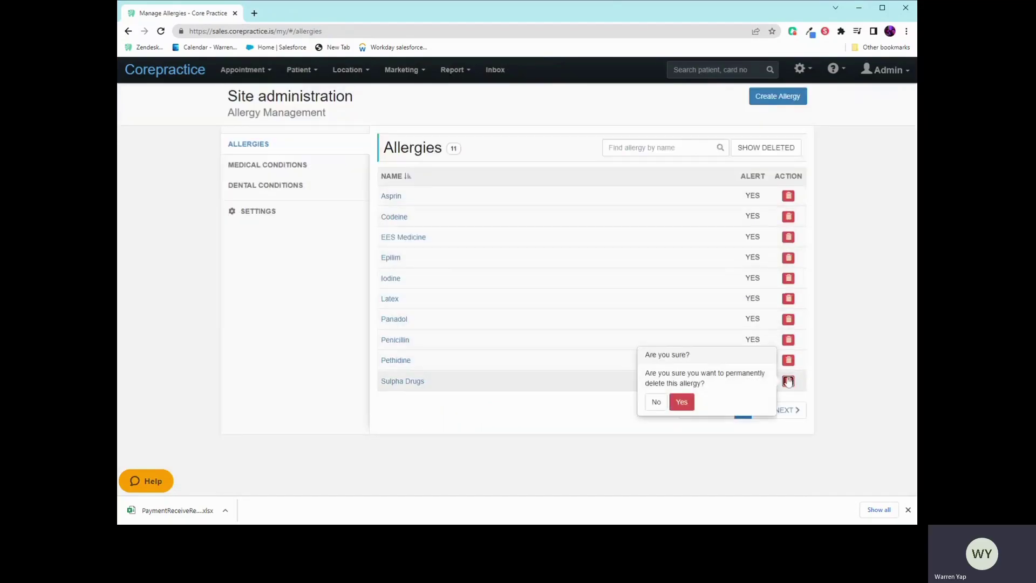
{"action": "left_click", "coordinate": [682, 402]}
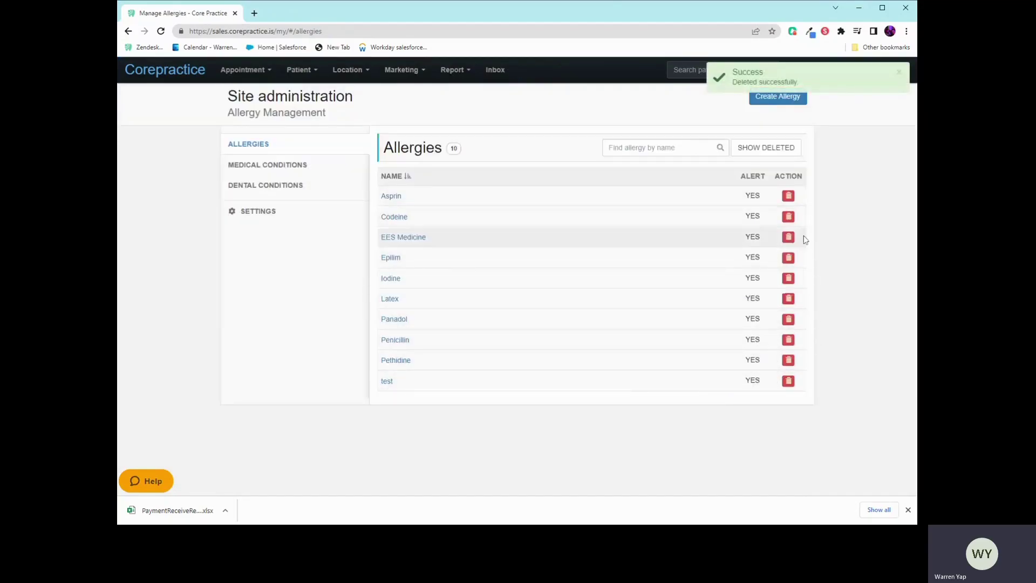
{"action": "left_click", "coordinate": [789, 381]}
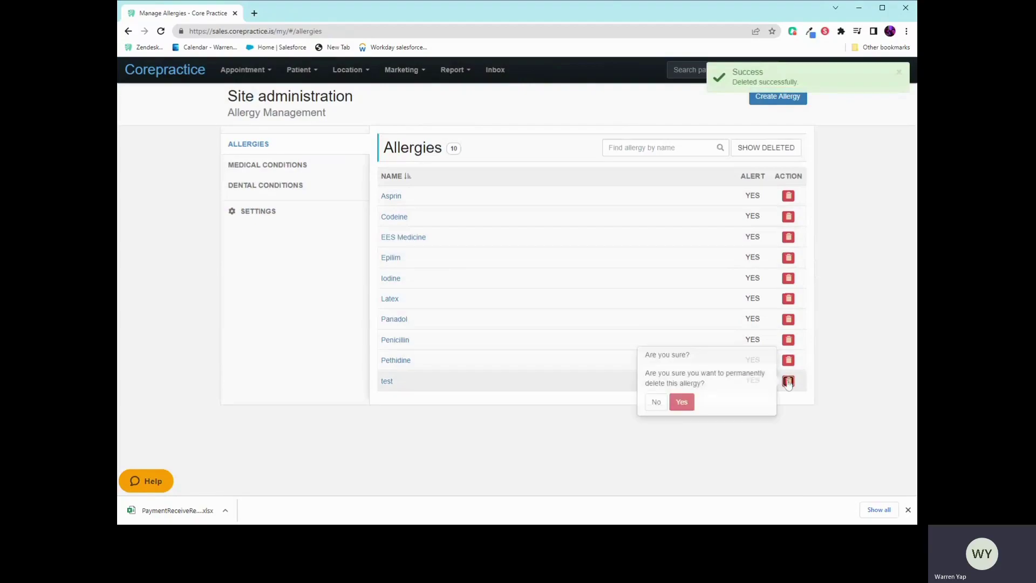
{"action": "left_click", "coordinate": [681, 402]}
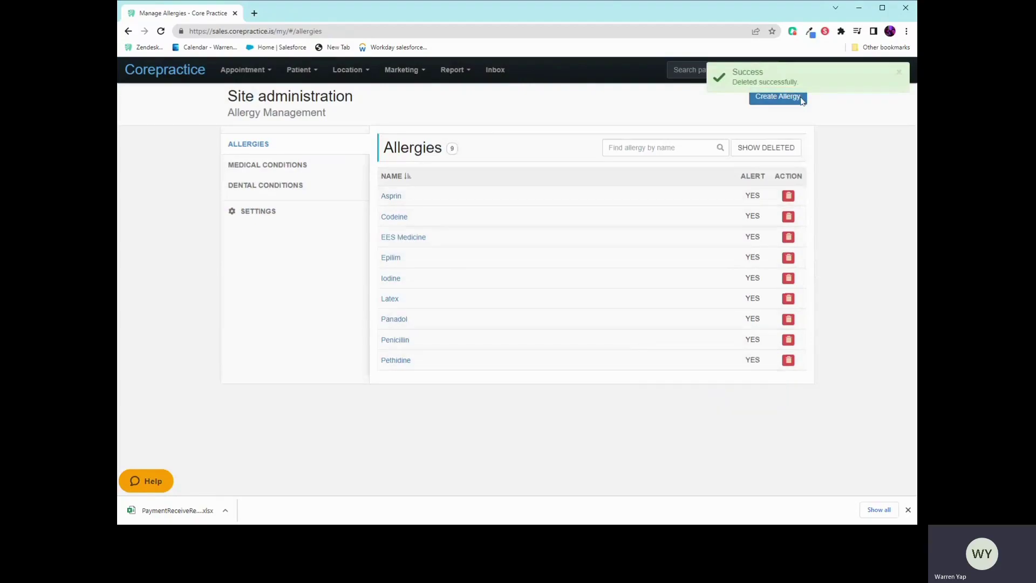
{"action": "left_click", "coordinate": [788, 106]}
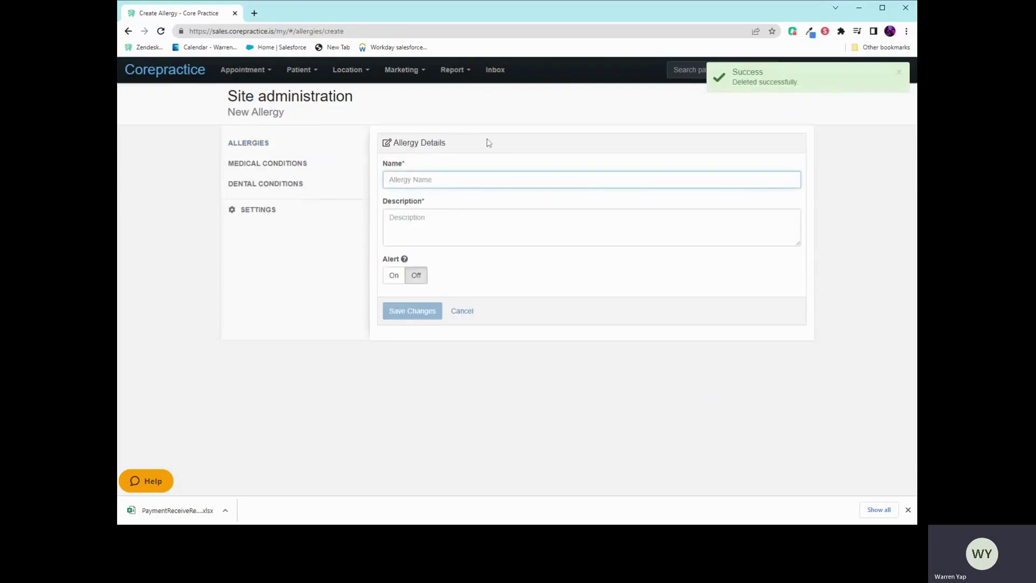
{"action": "type", "text": "CP Test"}
Enter CP Test as allergy name and description, switch Alert on, and duplicate the tab.
{"action": "left_click", "coordinate": [462, 213]}
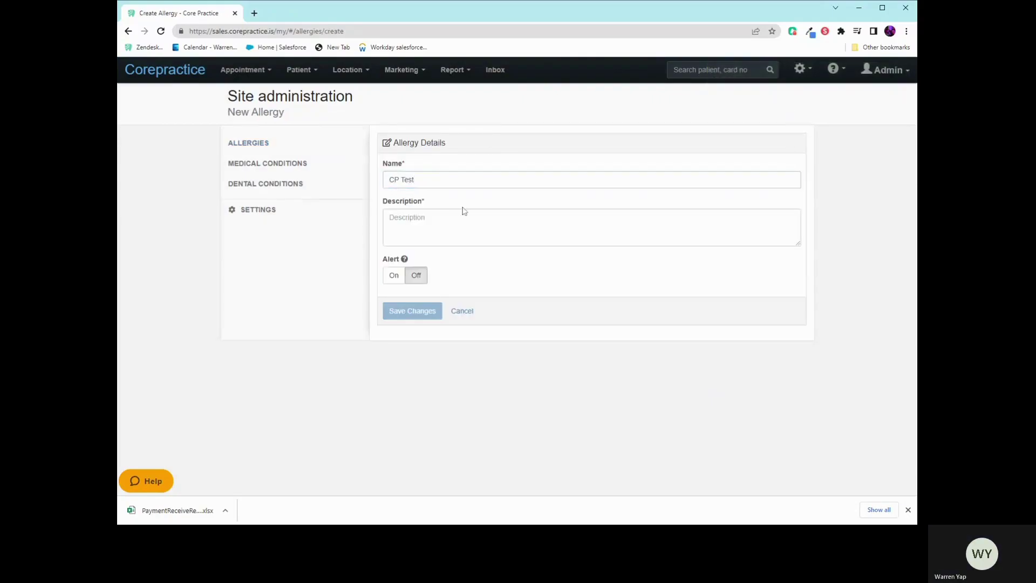
{"action": "type", "text": "CP Test"}
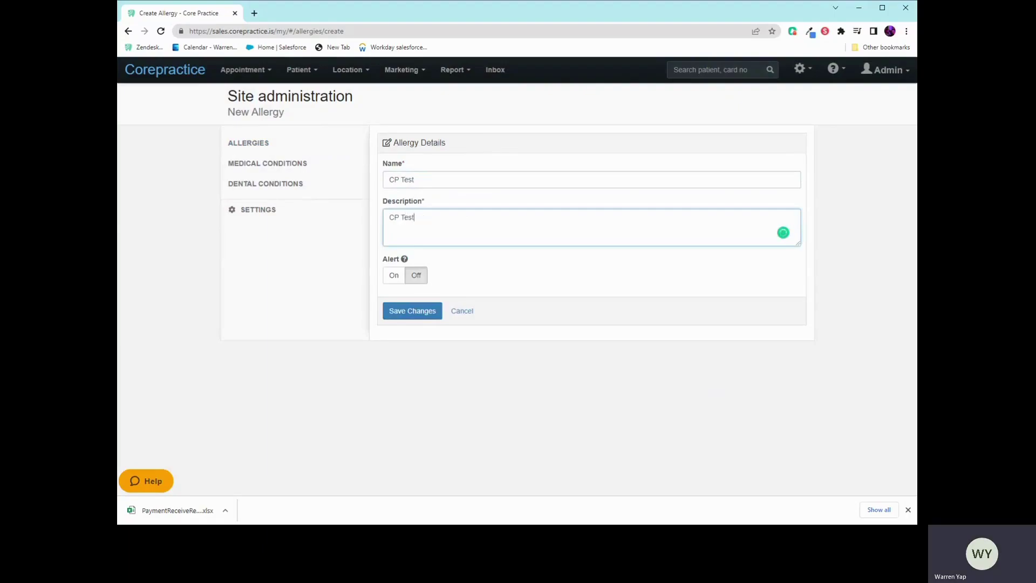
{"action": "left_click", "coordinate": [481, 259]}
{"action": "mouse_move", "coordinate": [404, 259]}
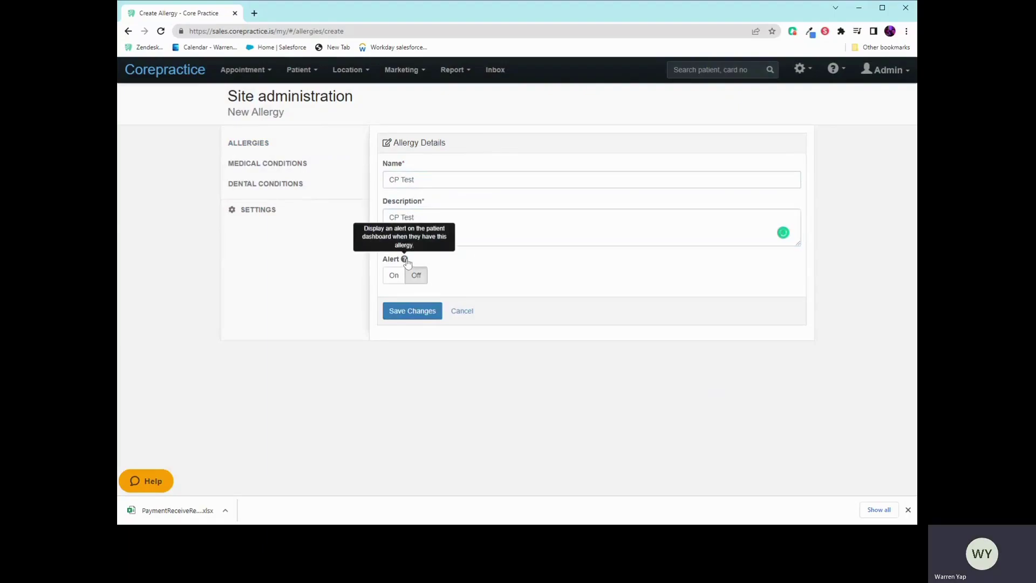
{"action": "left_click", "coordinate": [395, 276]}
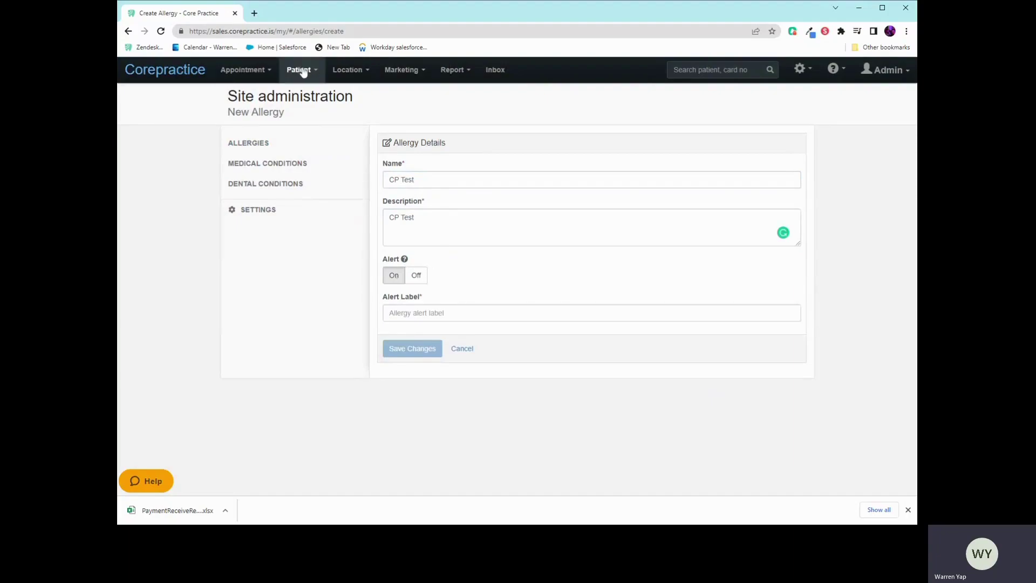
{"action": "right_click", "coordinate": [216, 13]}
{"action": "left_click", "coordinate": [267, 122]}
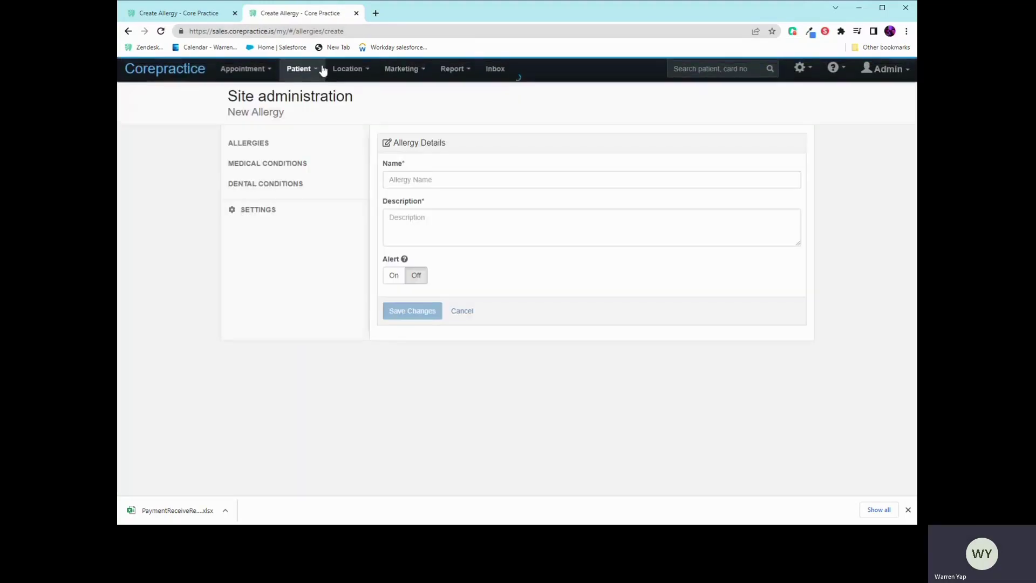
{"action": "left_click", "coordinate": [323, 70]}
{"action": "type", "text": "bruce"}
{"action": "key", "text": "Return"}
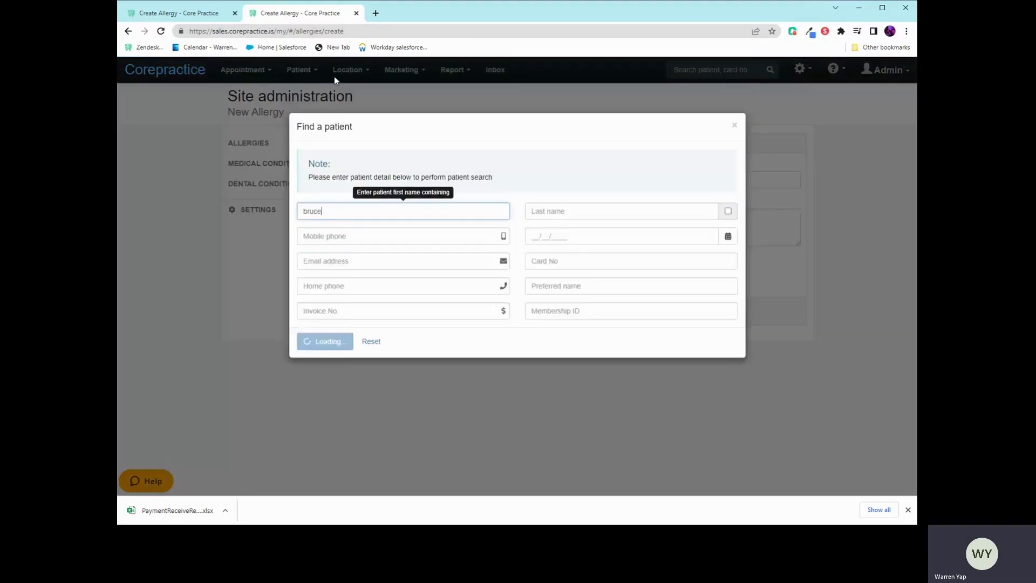
{"action": "left_click", "coordinate": [352, 381]}
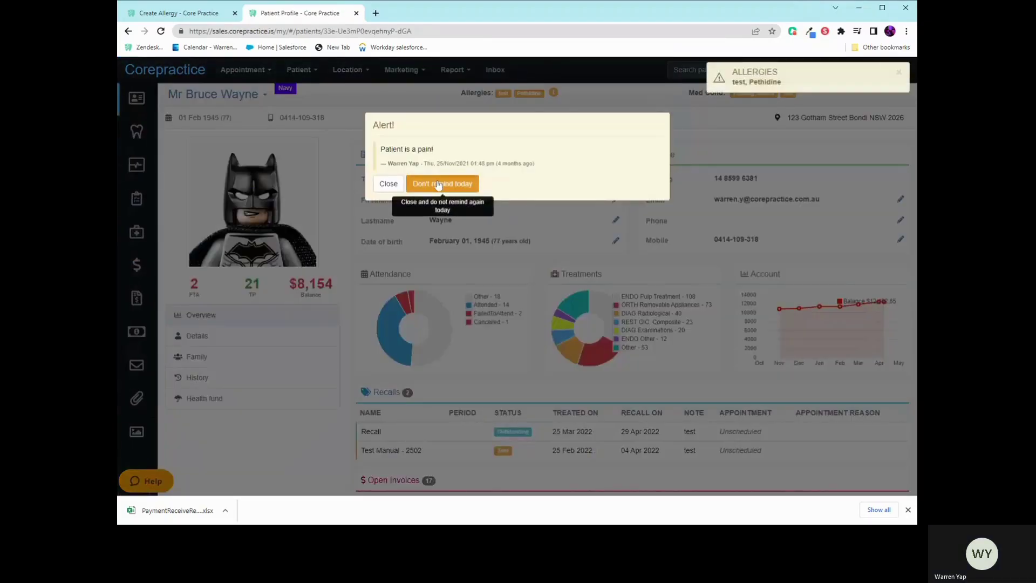
{"action": "left_click", "coordinate": [438, 183]}
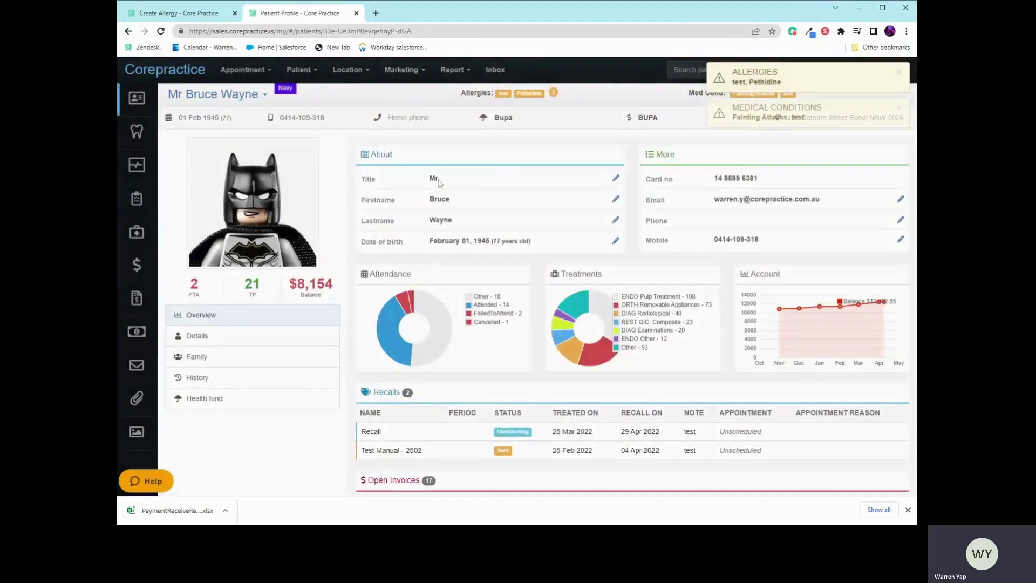
{"action": "left_click", "coordinate": [444, 183]}
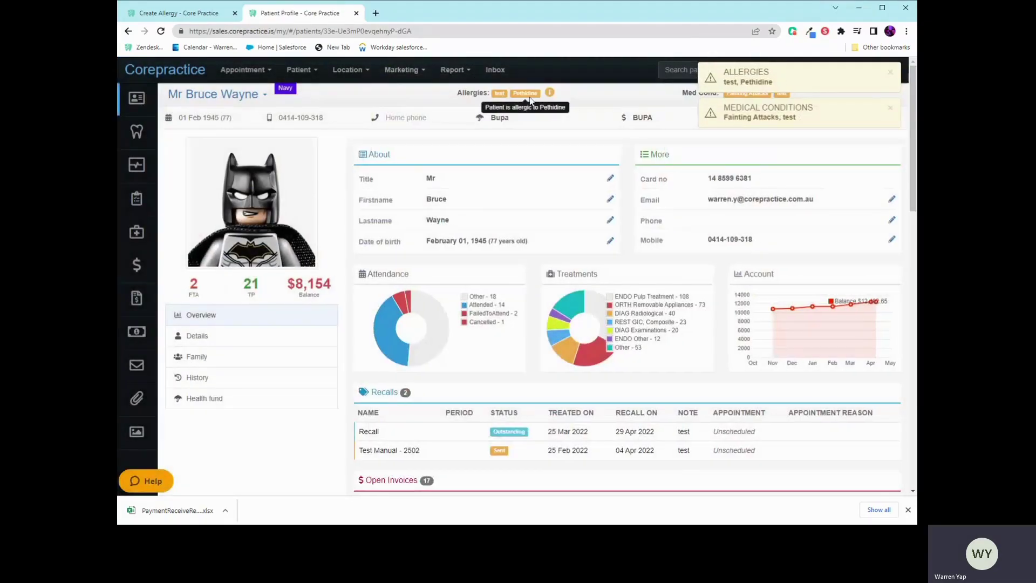
{"action": "mouse_move", "coordinate": [553, 92]}
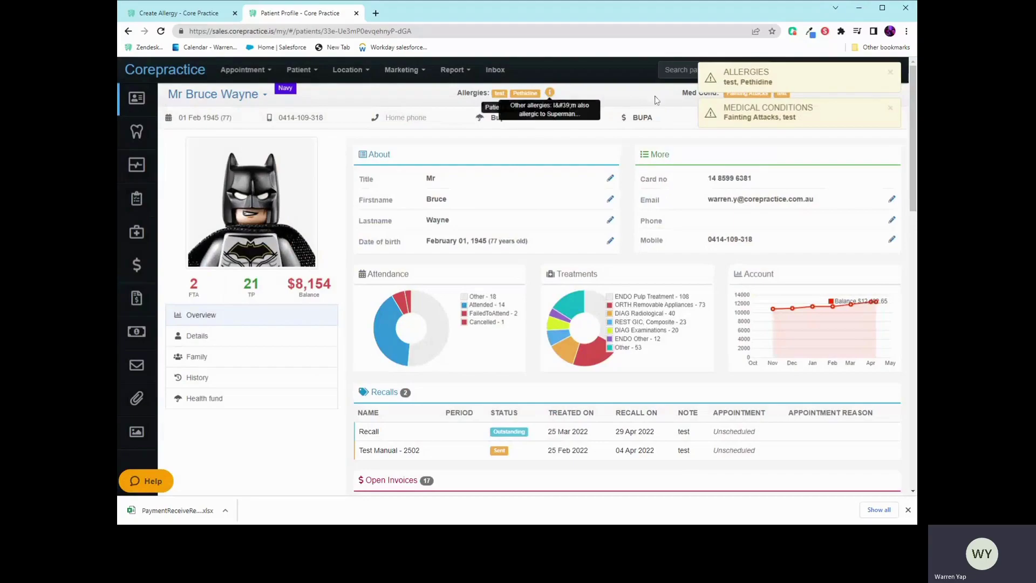
{"action": "left_click", "coordinate": [886, 77]}
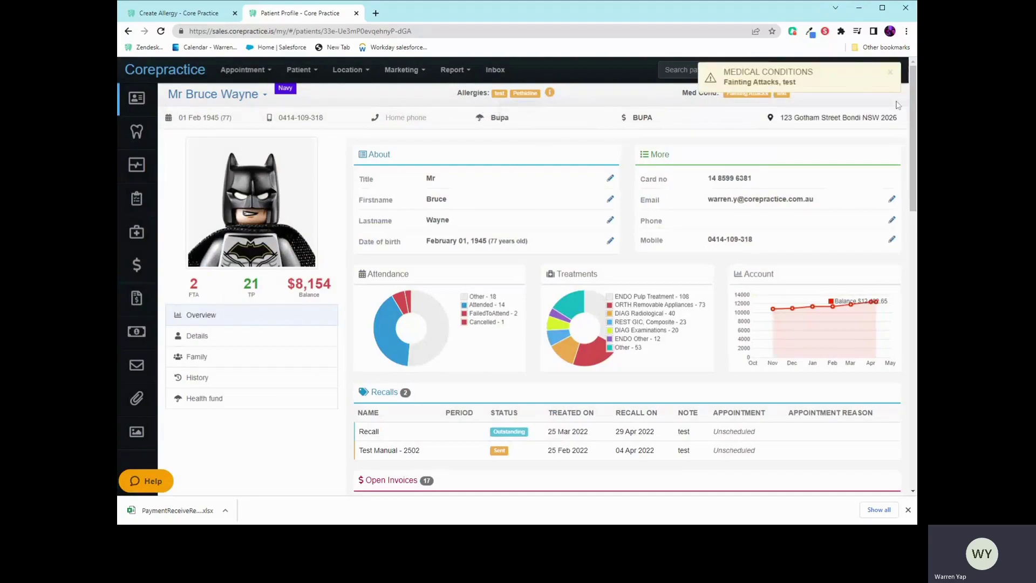
{"action": "left_click", "coordinate": [889, 75]}
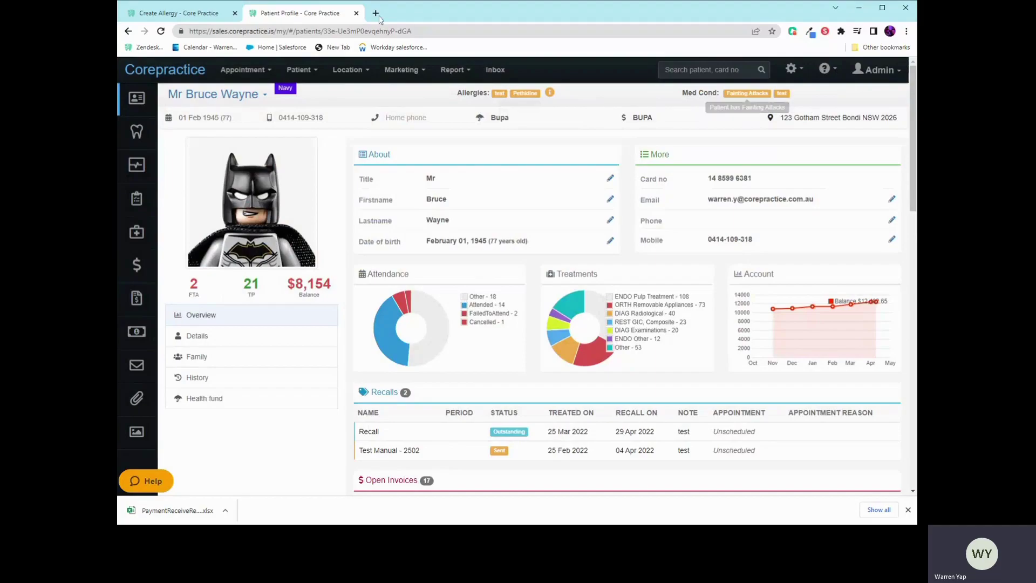
Back on the draft, keep Alert on, set Alert Label to 'CP Test', and save.
{"action": "left_click", "coordinate": [182, 13]}
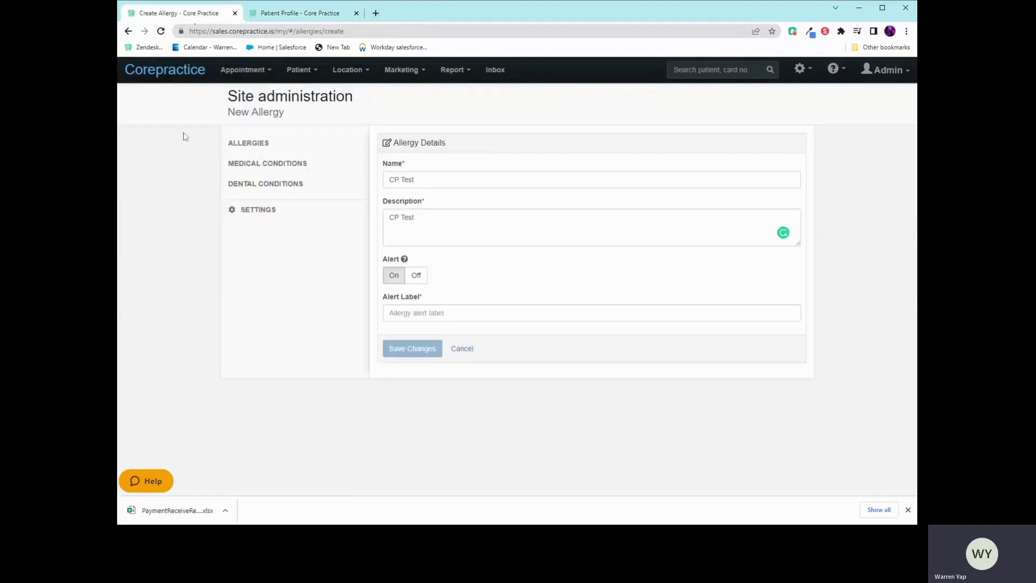
{"action": "left_click", "coordinate": [400, 279]}
{"action": "left_click", "coordinate": [456, 312]}
{"action": "type", "text": "CP Test"}
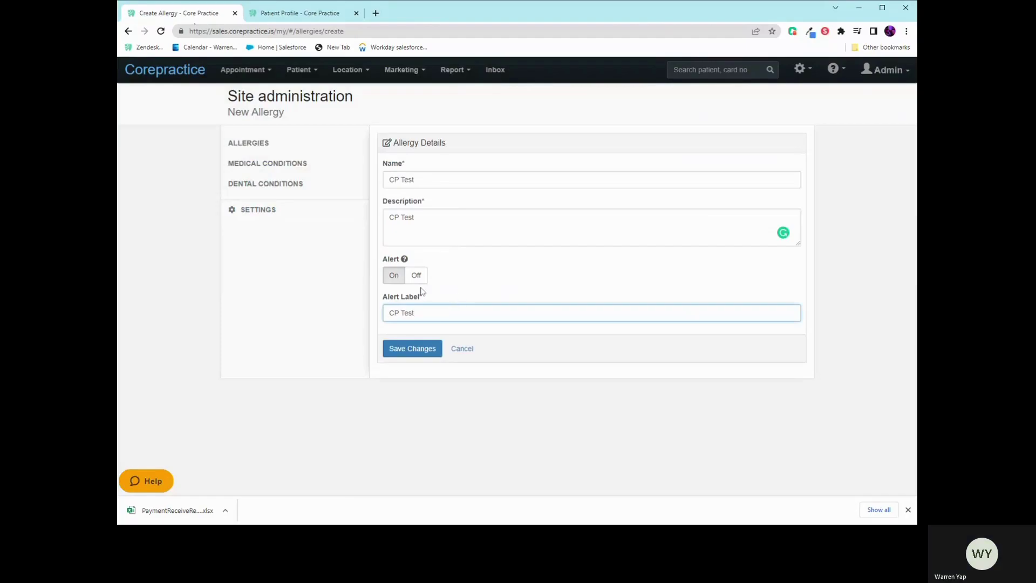
{"action": "left_click", "coordinate": [408, 348]}
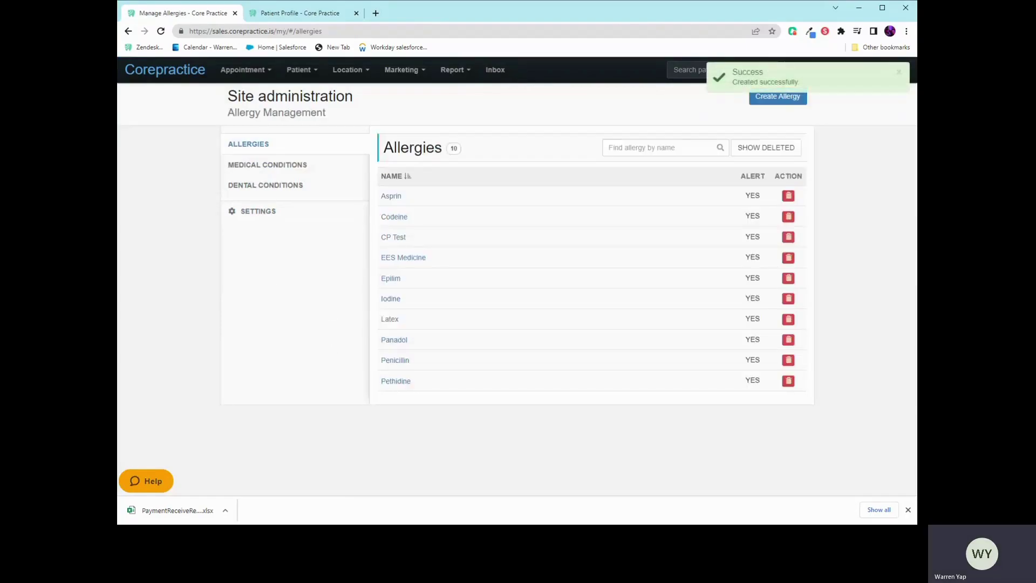
{"action": "left_click", "coordinate": [243, 70]}
From the Appointment Book, print Peter Parker's New Patient Medical History Form.
{"action": "left_click", "coordinate": [264, 98]}
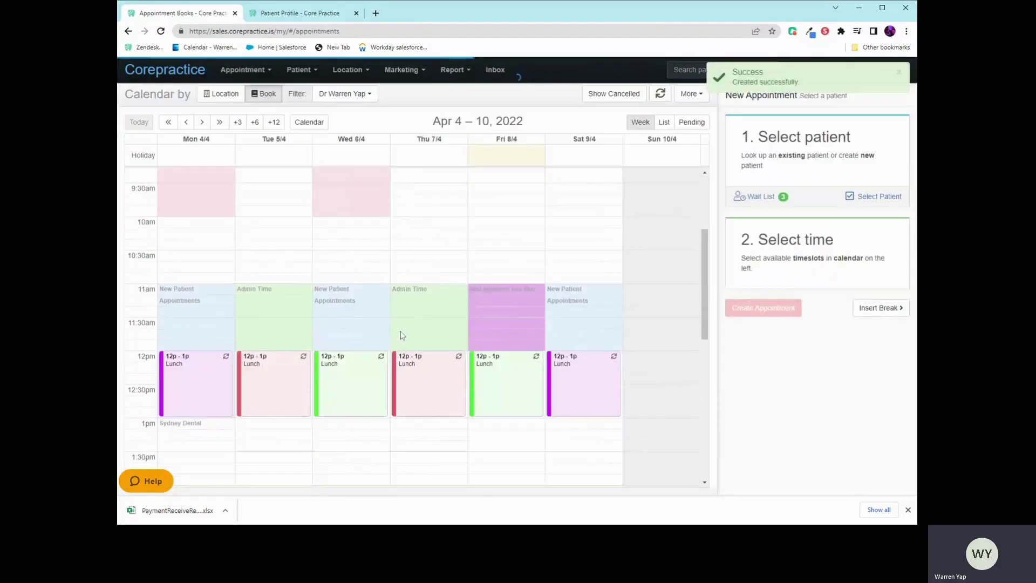
{"action": "scroll", "coordinate": [400, 335], "scroll_direction": "down", "scroll_amount": 5}
{"action": "left_click", "coordinate": [287, 371]}
{"action": "left_click", "coordinate": [376, 336]}
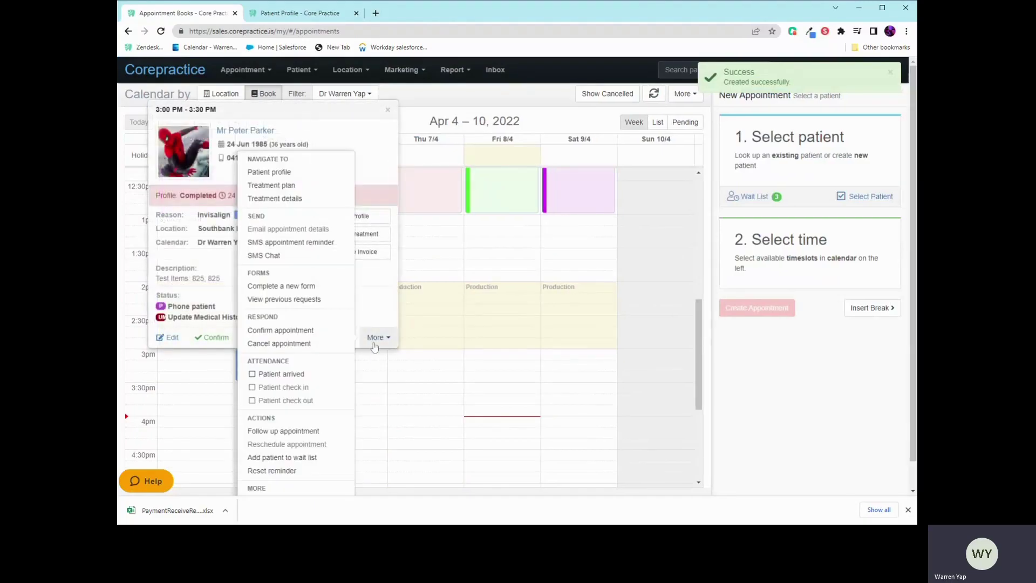
{"action": "left_click", "coordinate": [303, 297]}
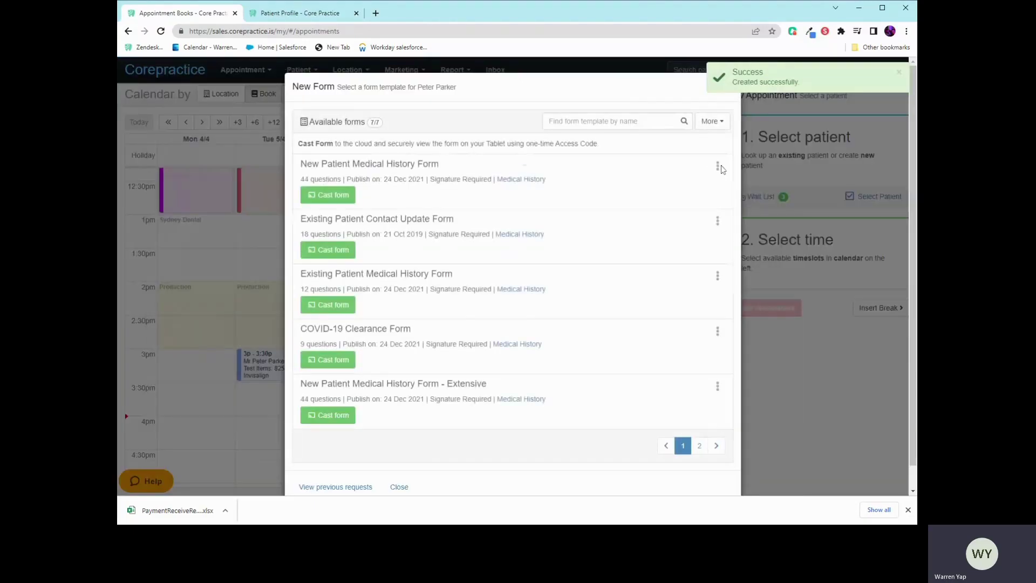
{"action": "left_click", "coordinate": [717, 166]}
{"action": "left_click", "coordinate": [705, 188]}
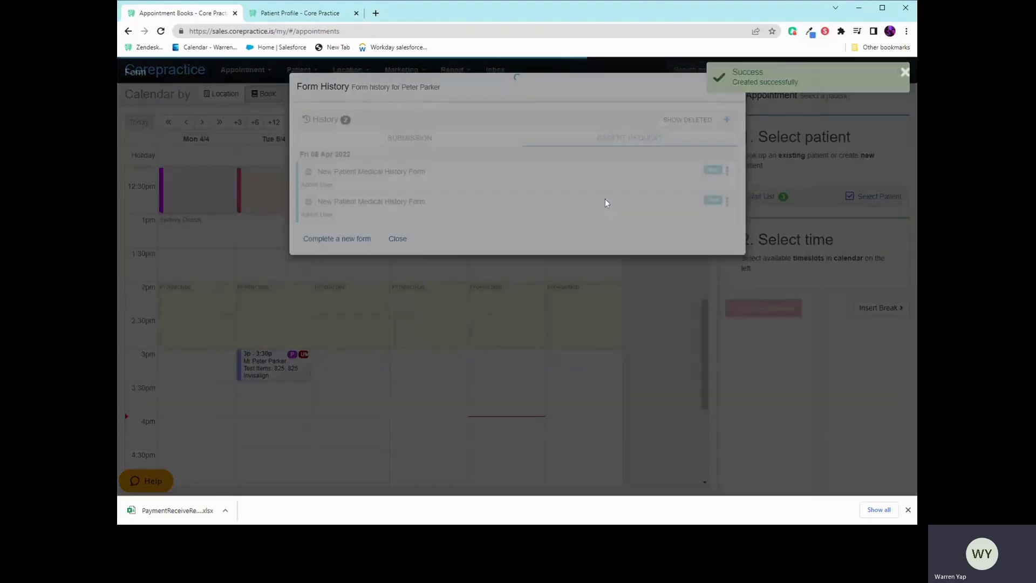
{"action": "scroll", "coordinate": [498, 221], "scroll_direction": "down", "scroll_amount": 1}
{"action": "scroll", "coordinate": [499, 221], "scroll_direction": "down", "scroll_amount": 7}
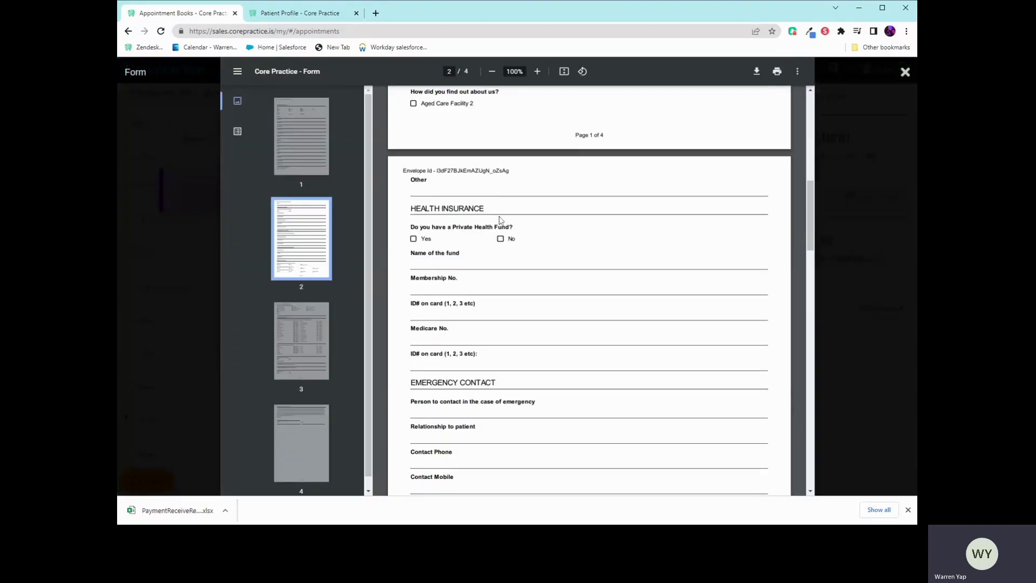
{"action": "scroll", "coordinate": [499, 221], "scroll_direction": "down", "scroll_amount": 2}
{"action": "scroll", "coordinate": [499, 221], "scroll_direction": "down", "scroll_amount": 3}
{"action": "scroll", "coordinate": [499, 221], "scroll_direction": "down", "scroll_amount": 6}
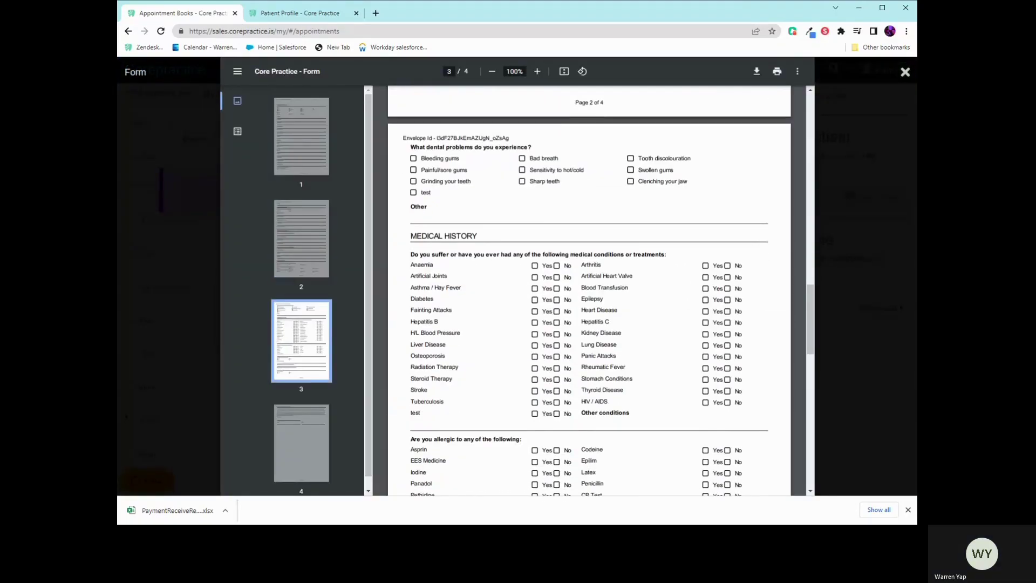
{"action": "scroll", "coordinate": [499, 221], "scroll_direction": "down", "scroll_amount": 3}
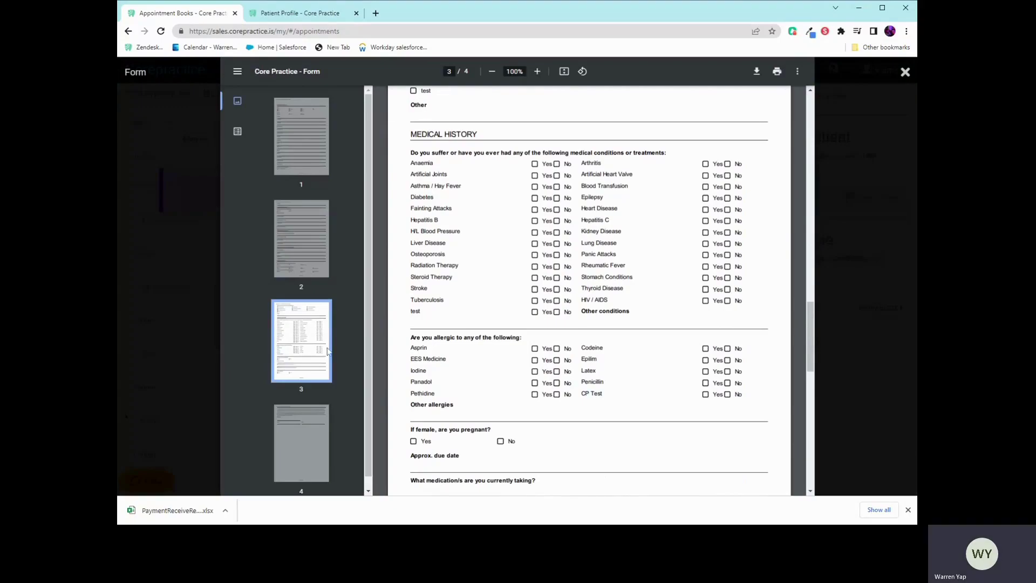
Check that CP Test appears among the printed form's allergies, then close the preview.
{"action": "left_click", "coordinate": [402, 280]}
{"action": "scroll", "coordinate": [654, 316], "scroll_direction": "down", "scroll_amount": 3}
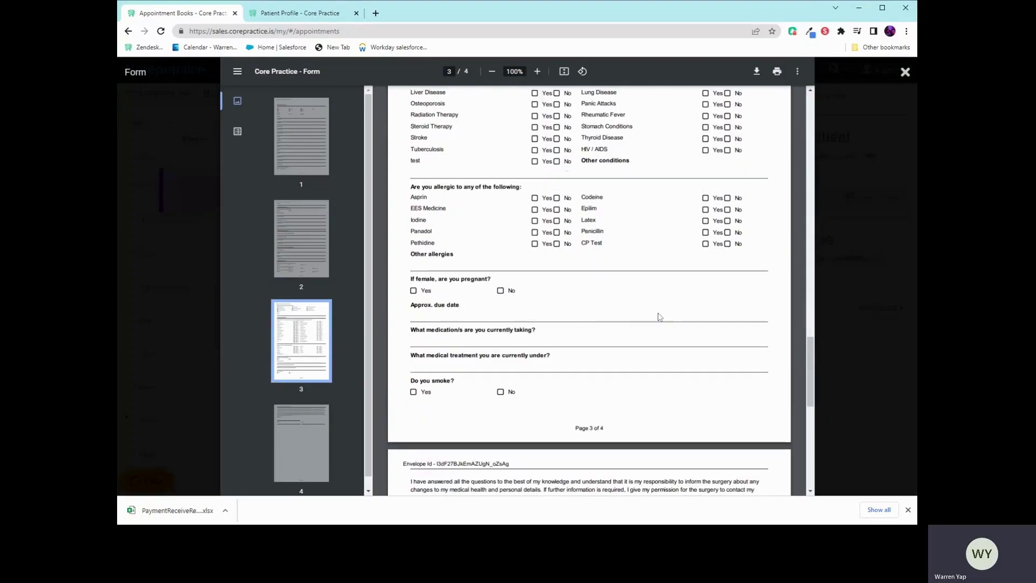
{"action": "scroll", "coordinate": [654, 316], "scroll_direction": "down", "scroll_amount": 2}
{"action": "scroll", "coordinate": [654, 317], "scroll_direction": "up", "scroll_amount": 5}
{"action": "scroll", "coordinate": [654, 317], "scroll_direction": "up", "scroll_amount": 4}
{"action": "scroll", "coordinate": [660, 316], "scroll_direction": "up", "scroll_amount": 5}
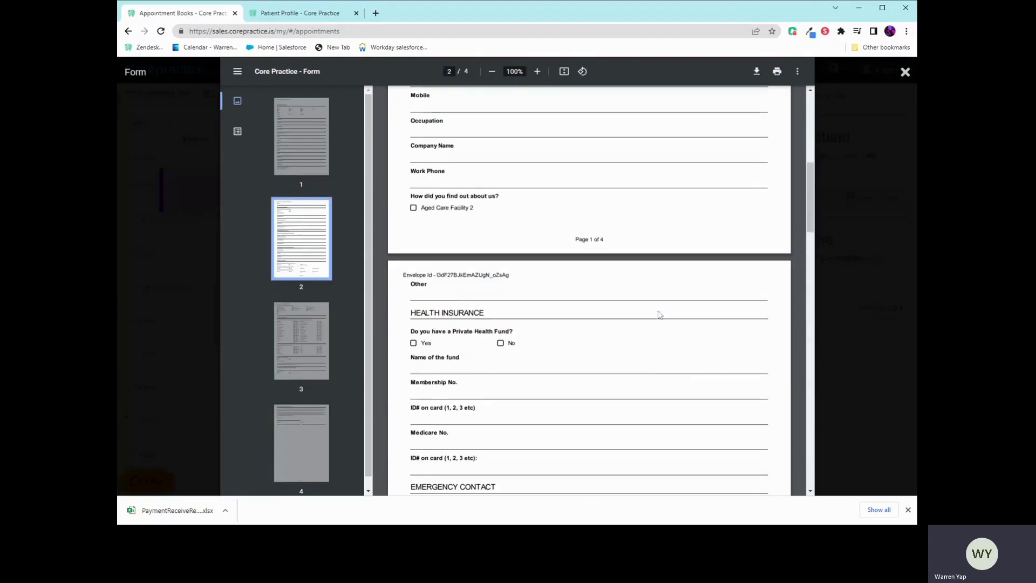
{"action": "scroll", "coordinate": [660, 315], "scroll_direction": "up", "scroll_amount": 5}
{"action": "scroll", "coordinate": [659, 315], "scroll_direction": "down", "scroll_amount": 5}
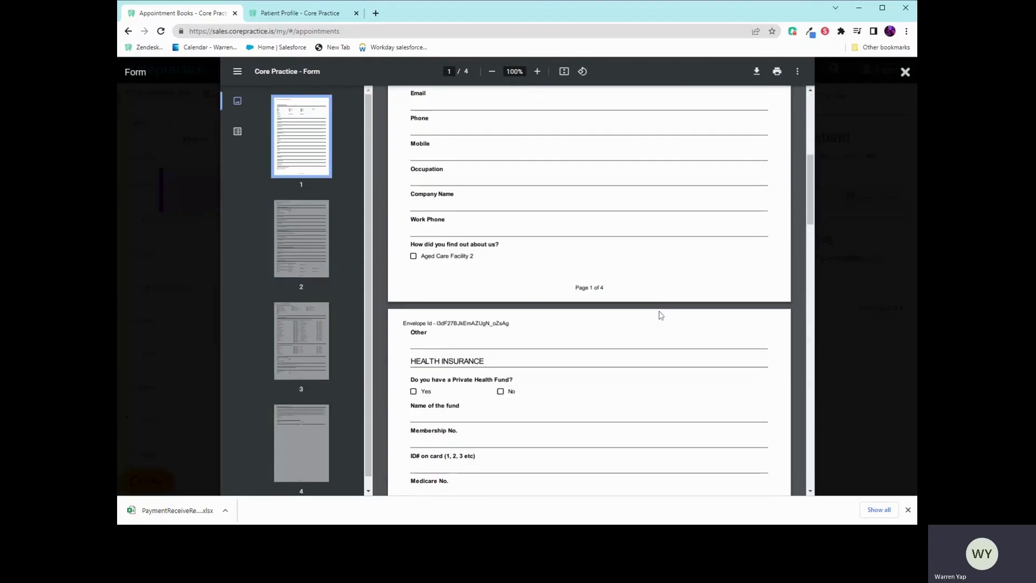
{"action": "scroll", "coordinate": [660, 315], "scroll_direction": "down", "scroll_amount": 3}
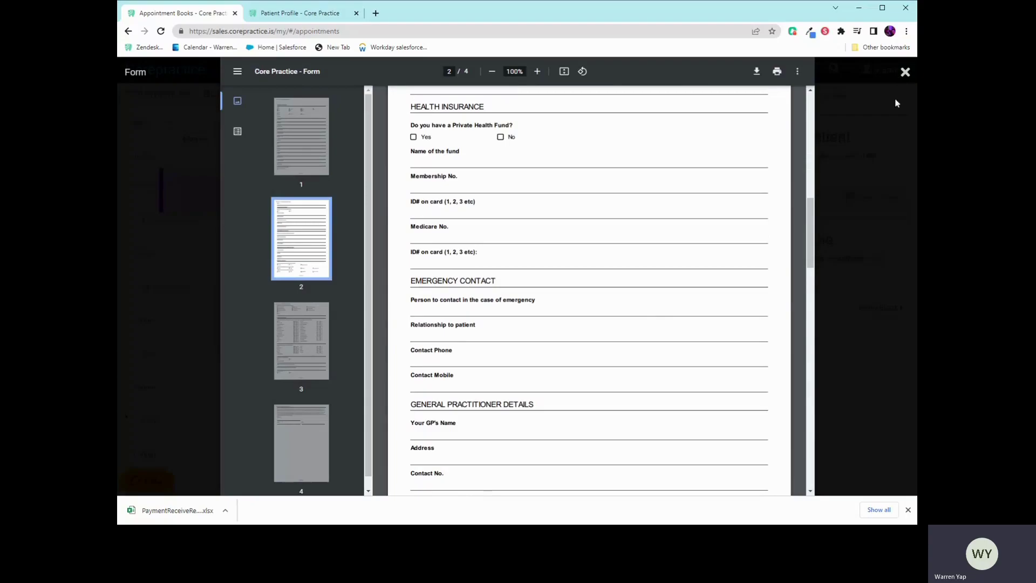
{"action": "scroll", "coordinate": [717, 194], "scroll_direction": "down", "scroll_amount": 3}
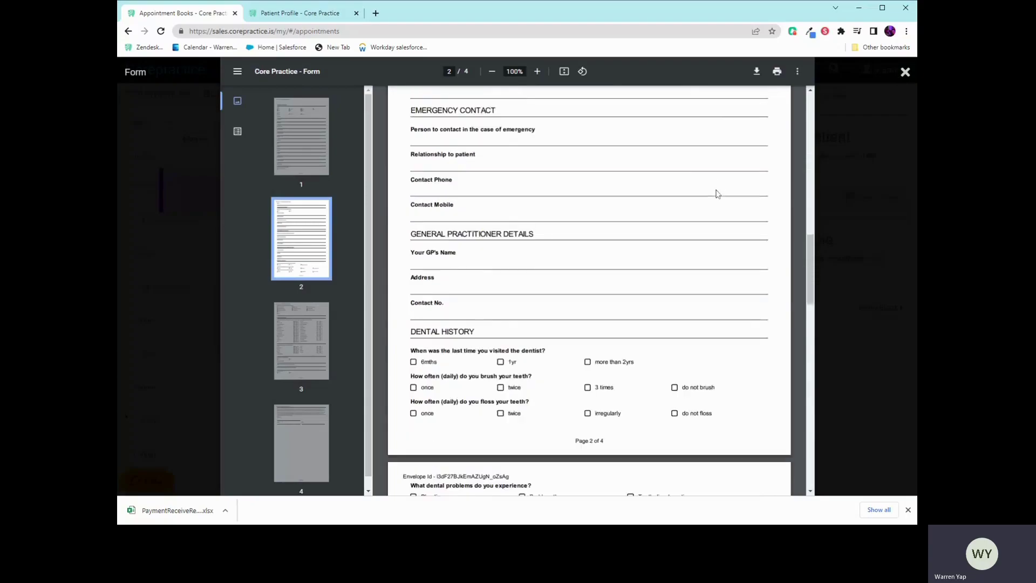
{"action": "left_click", "coordinate": [904, 74]}
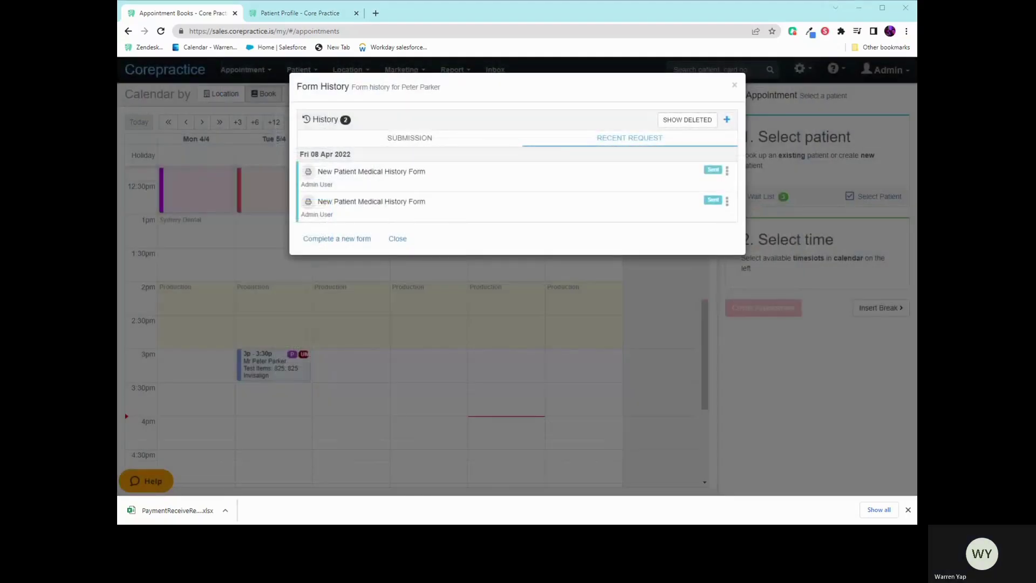